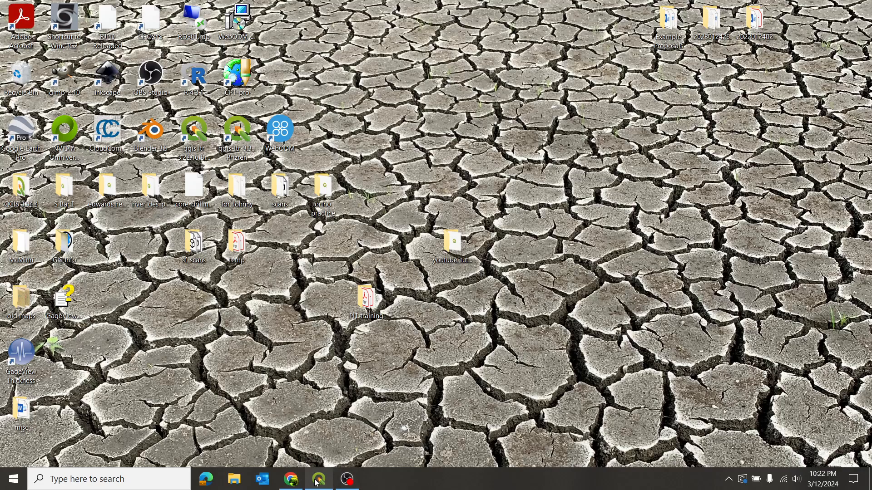
# Switch to the youtube_tutorial project in QGIS and locate QuickMapServices among the web plugins.
pyautogui.moveTo(317, 482)
pyautogui.click(314, 443)
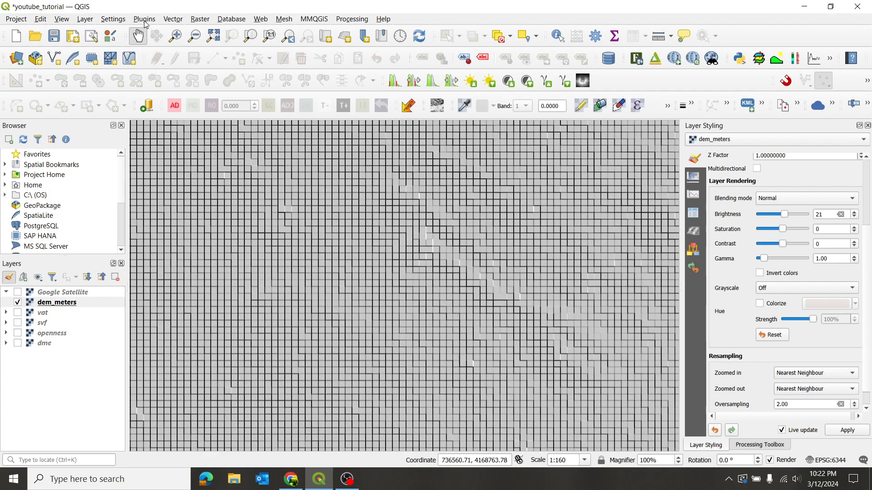
pyautogui.click(260, 19)
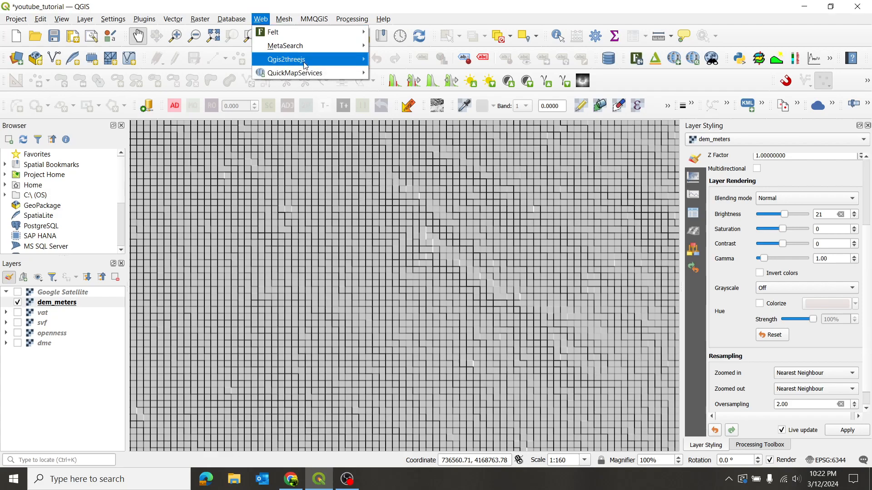
pyautogui.moveTo(302, 76)
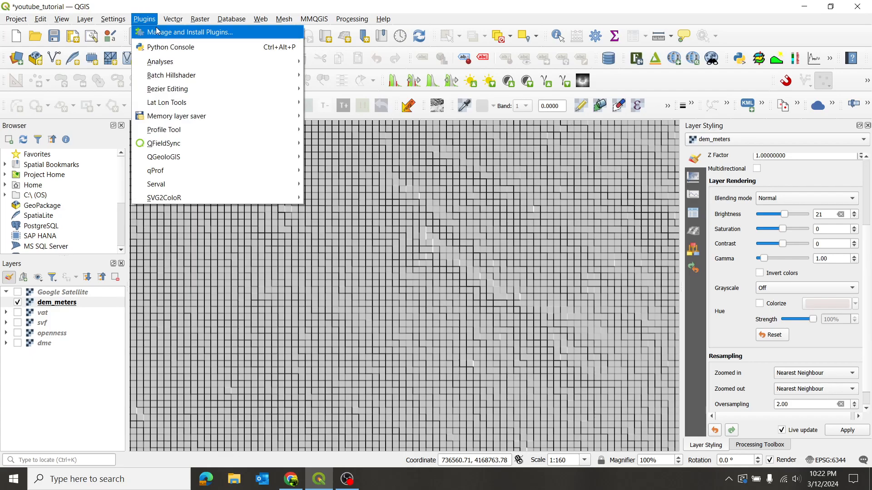
# Search the plugin manager for "quickmap" to check the QuickMapServices plugin, and close the manager.
pyautogui.click(158, 31)
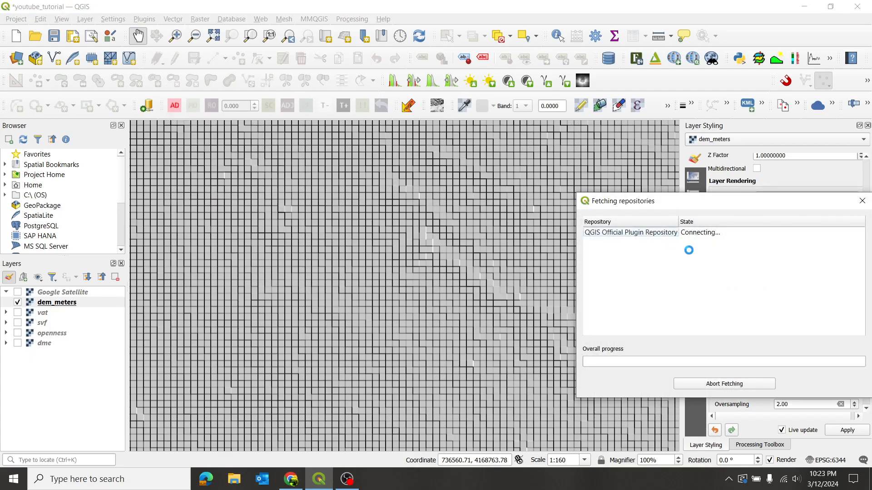
pyautogui.moveTo(784, 202); pyautogui.dragTo(513, 92)
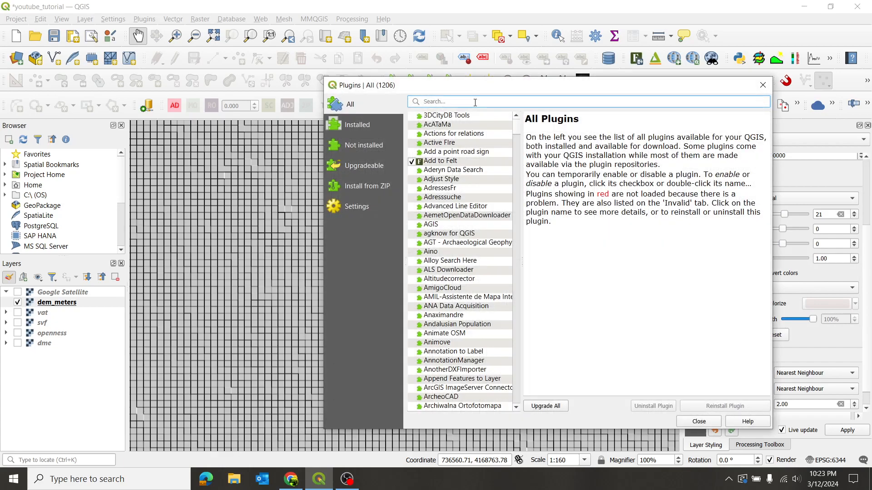
pyautogui.write('quick')
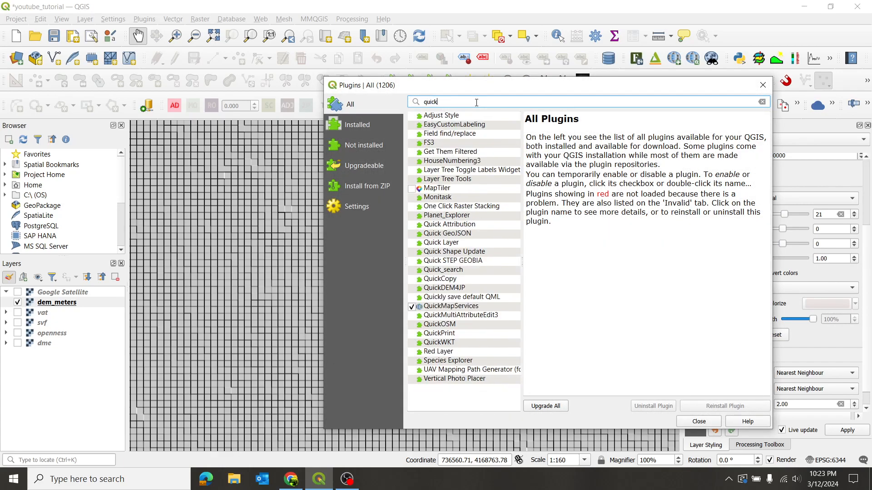
pyautogui.write('map')
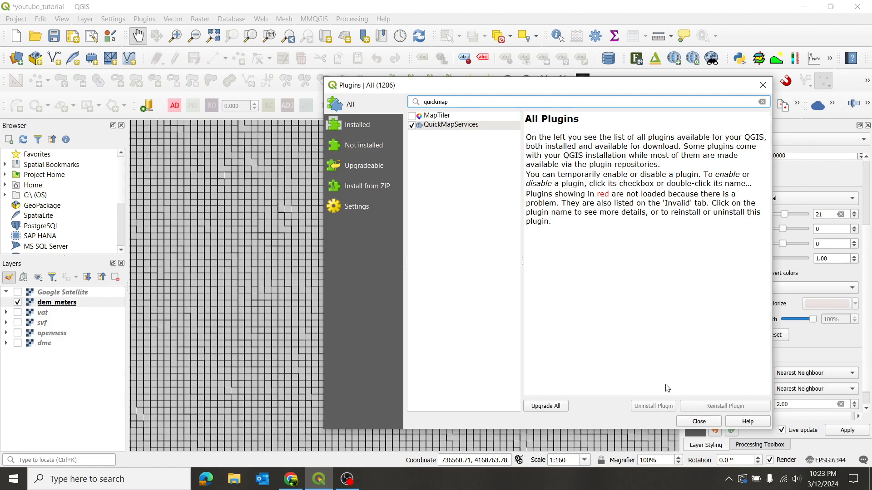
pyautogui.click(714, 420)
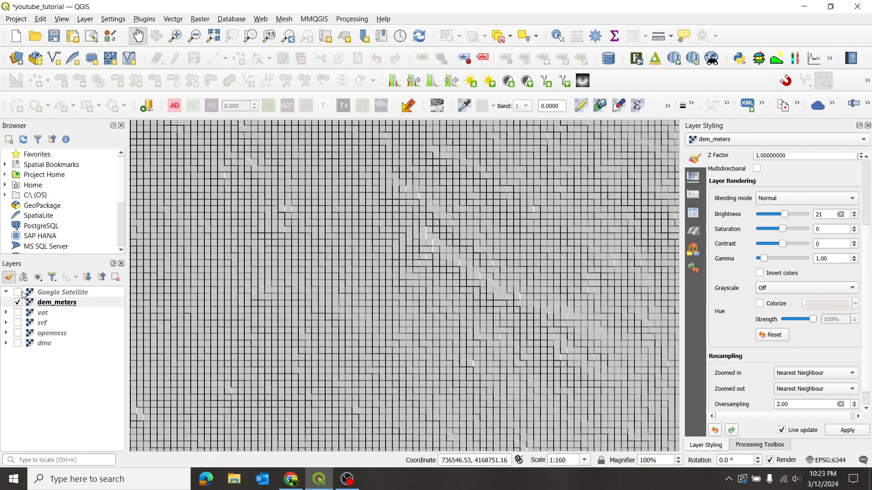
# Show the Google Satellite layer over the DEM to view the imagery, and hide it again.
pyautogui.click(17, 292)
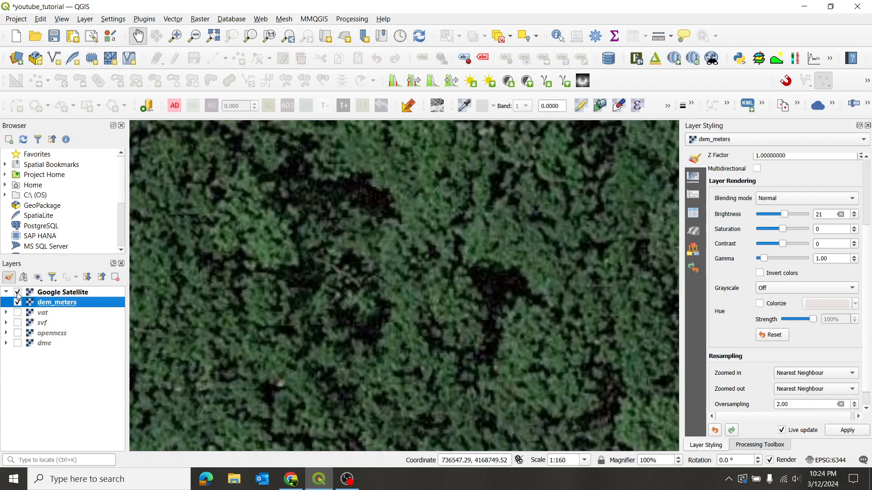
pyautogui.click(18, 292)
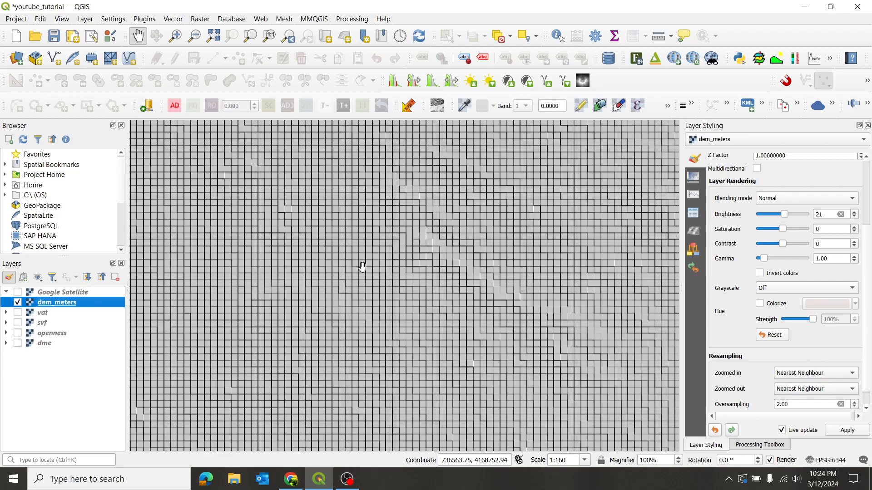
# Switch to the USGS TNM Download page in Chrome and place an area-of-interest point on the forested site west of the winding creek.
pyautogui.moveTo(289, 479)
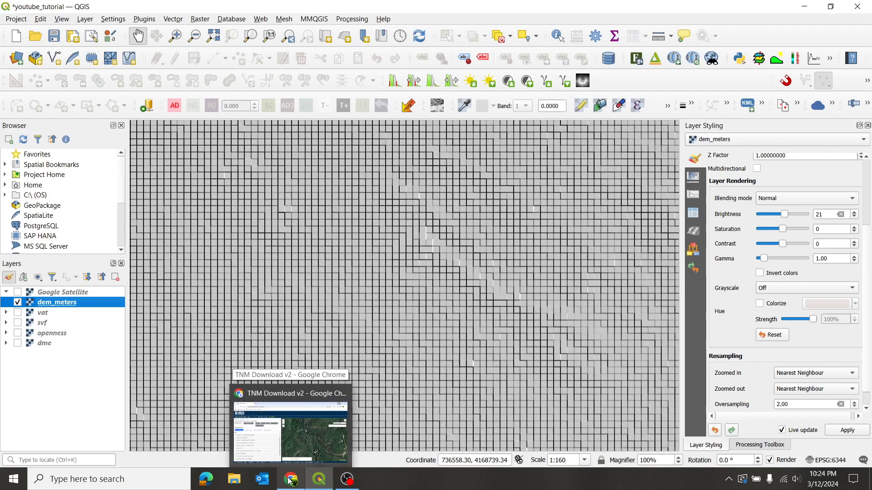
pyautogui.click(289, 479)
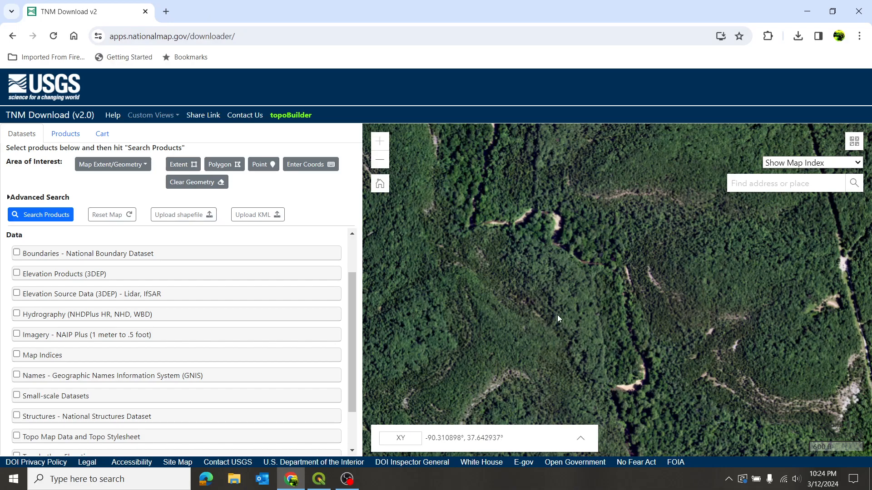
pyautogui.click(259, 166)
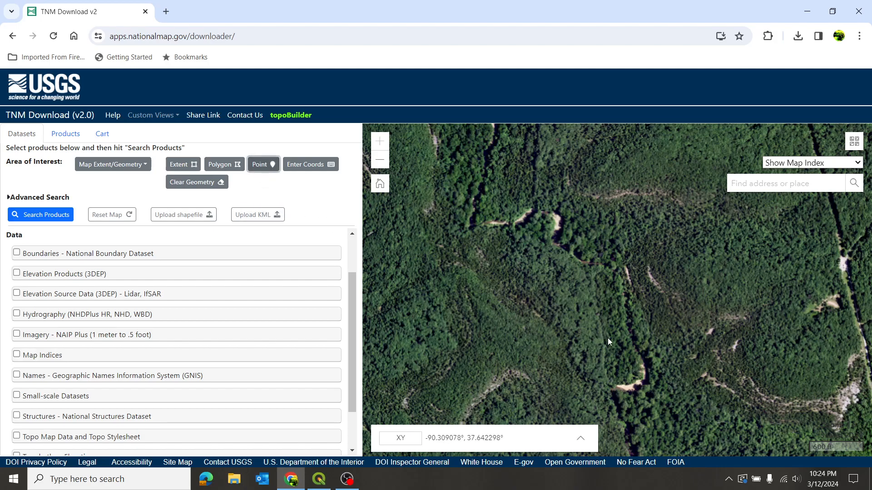
pyautogui.click(562, 358)
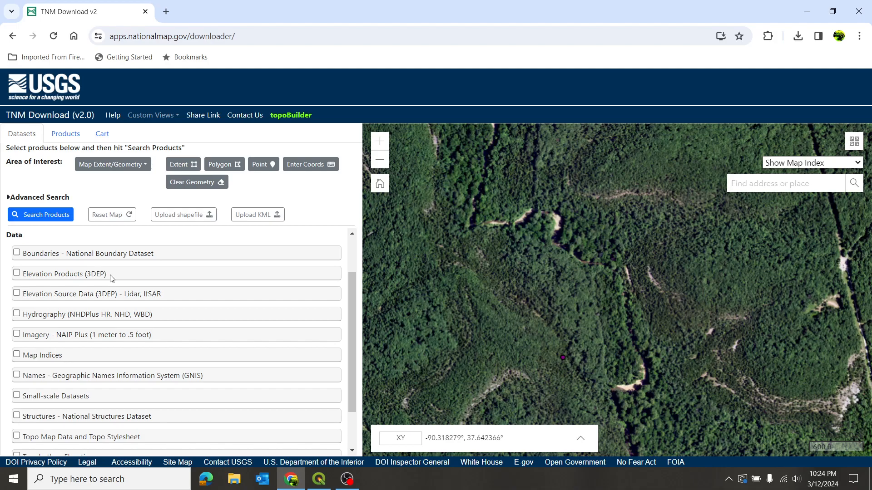
# Enable Elevation Products (3DEP) with the 1 meter DEM, search the products for the chosen point, and return to the datasets.
pyautogui.click(17, 273)
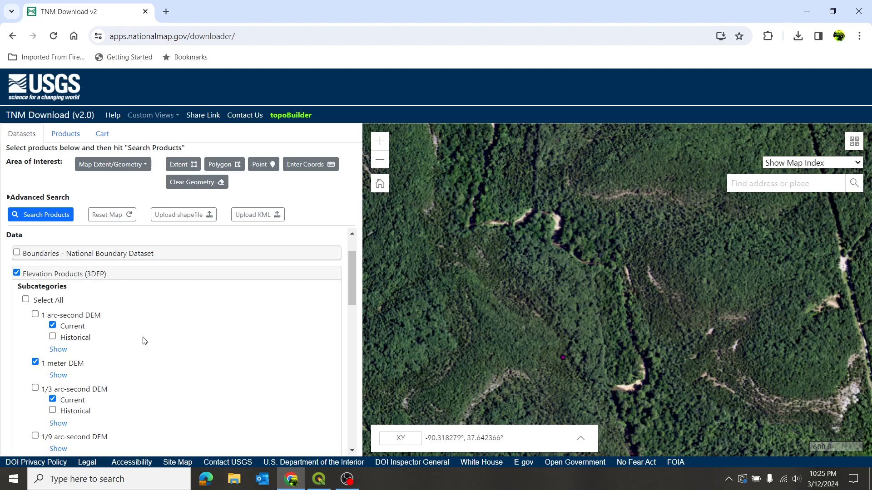
pyautogui.scroll(-2, 161, 327)
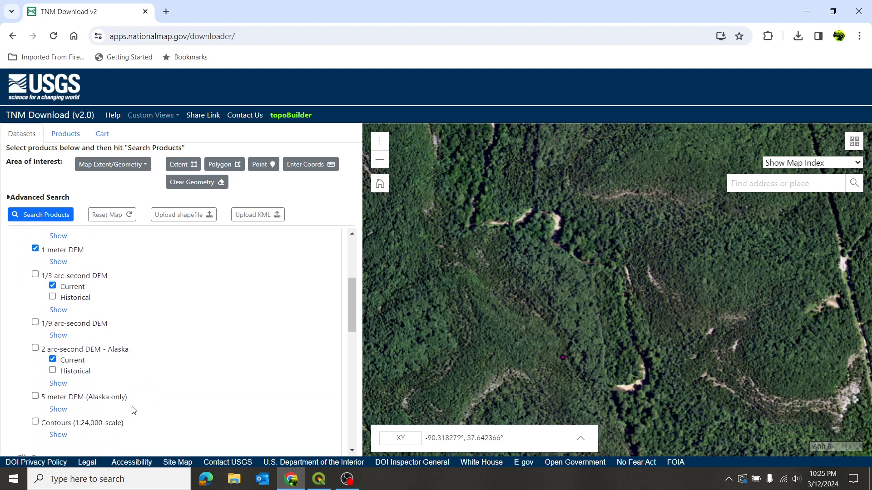
pyautogui.scroll(2, 168, 367)
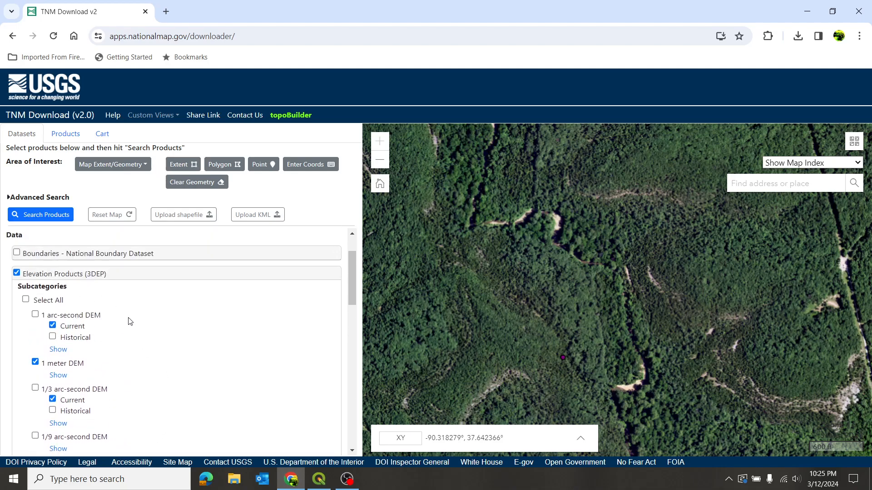
pyautogui.scroll(-2, 129, 325)
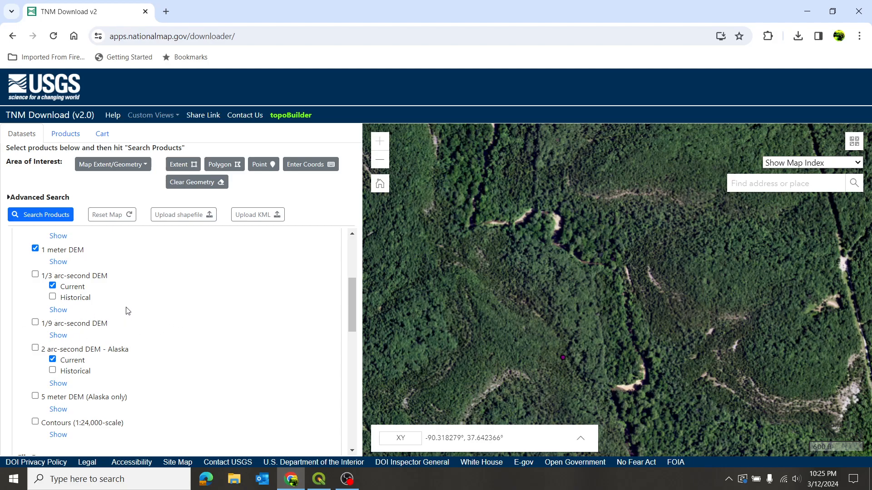
pyautogui.click(319, 478)
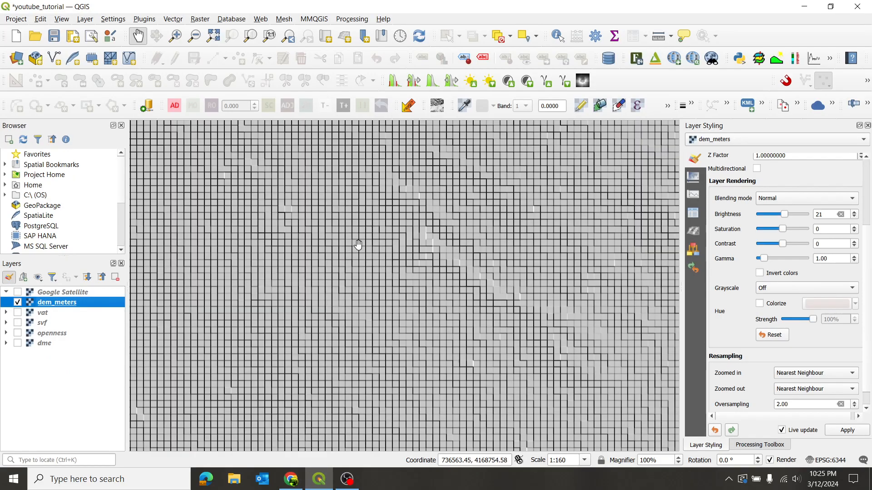
pyautogui.click(291, 479)
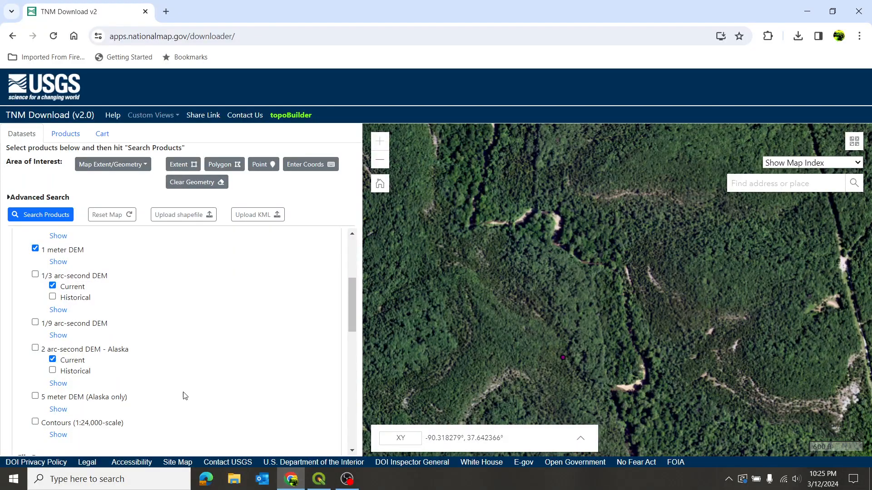
pyautogui.scroll(1, 165, 347)
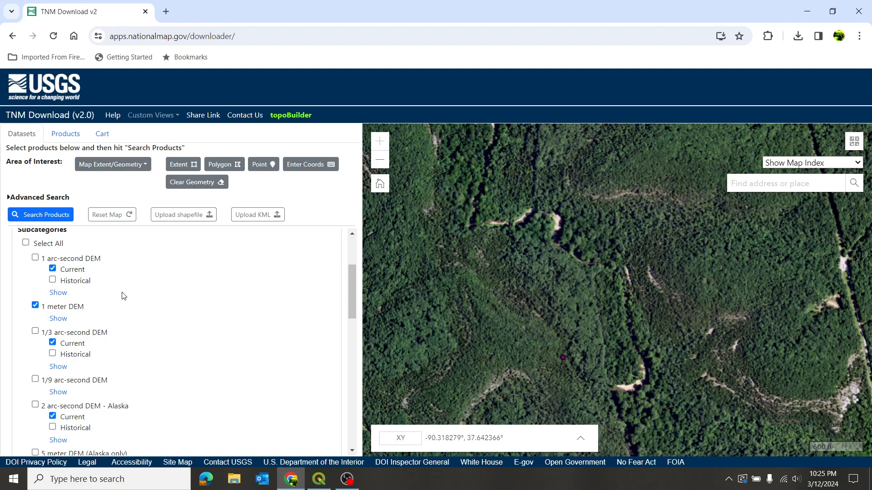
pyautogui.click(54, 214)
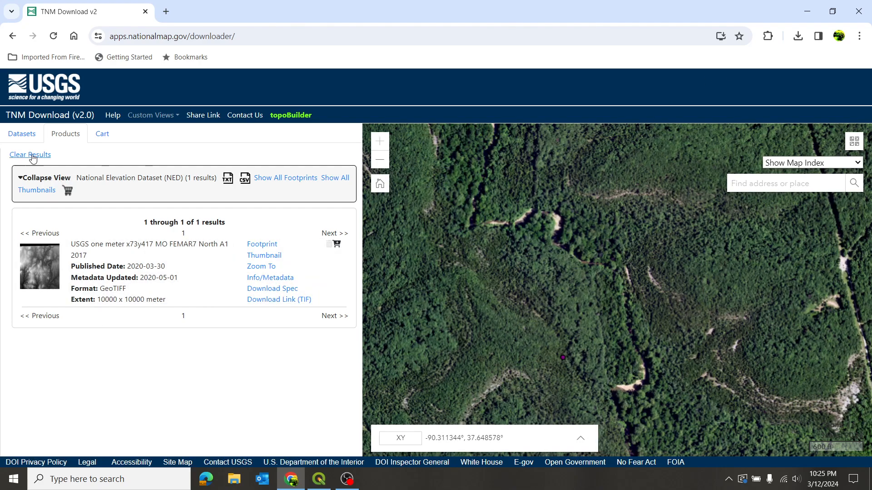
pyautogui.click(27, 134)
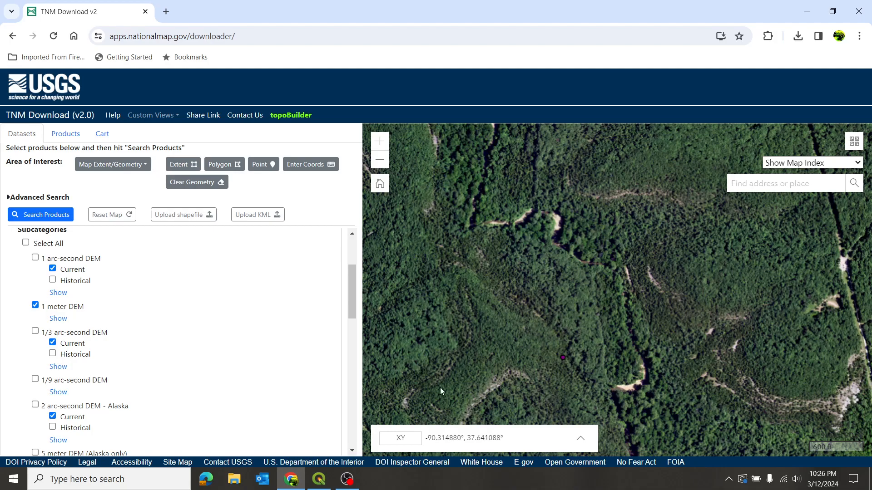
# Open Desktop > youtube_tutorial > raster in File Explorer and locate the USGS_one_meter_dem.tif file.
pyautogui.click(227, 483)
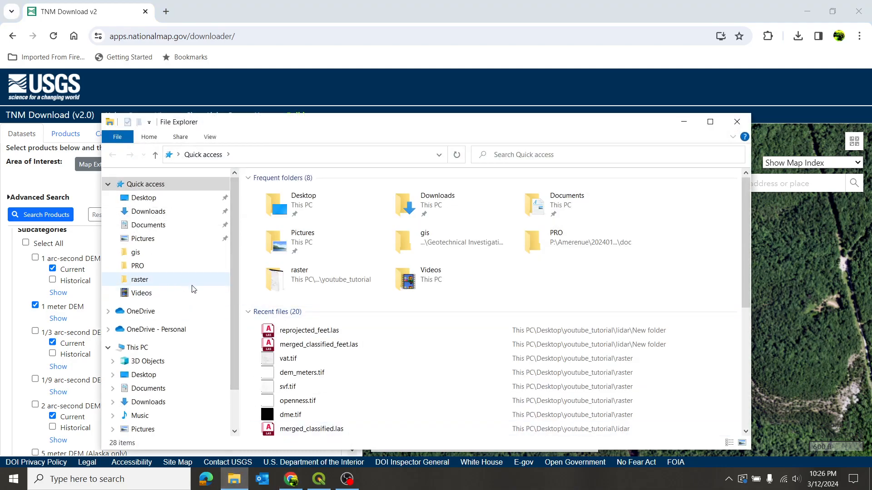
pyautogui.click(156, 375)
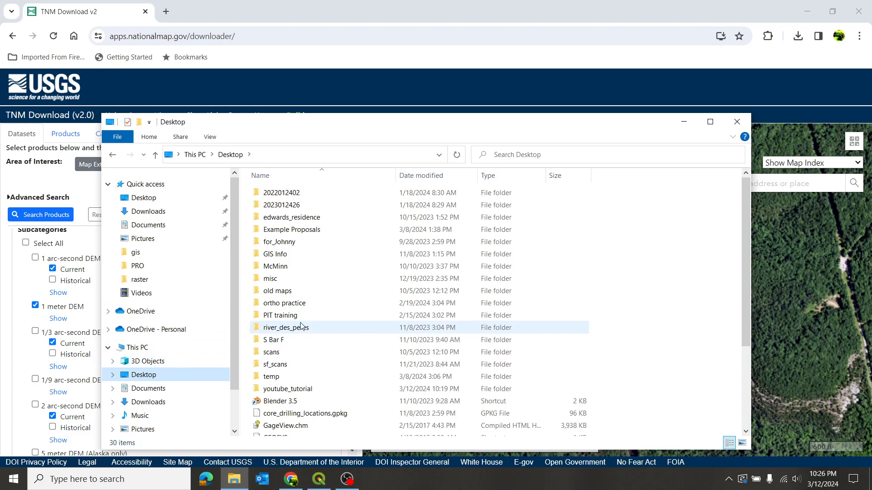
pyautogui.click(296, 390)
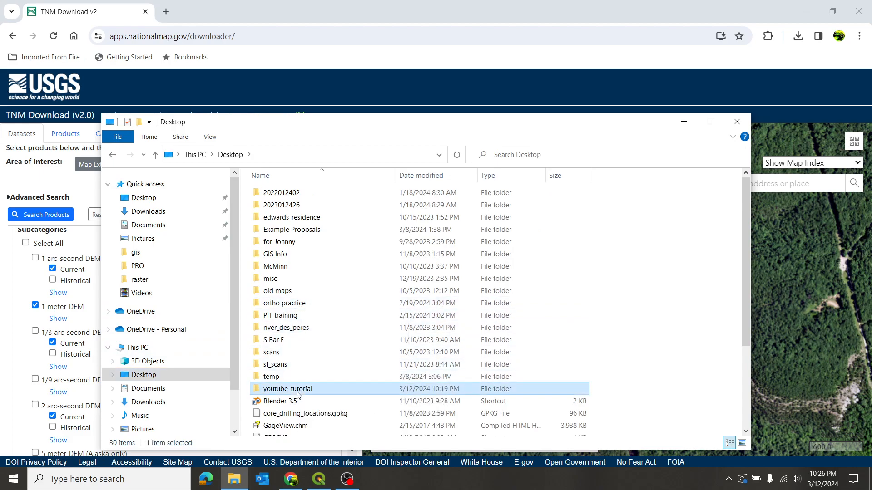
pyautogui.click(297, 399)
pyautogui.doubleClick(313, 389)
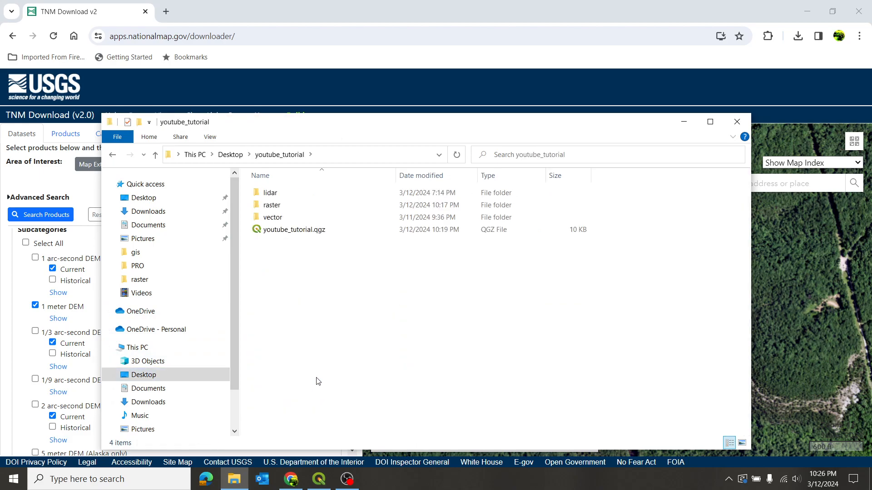
pyautogui.doubleClick(292, 205)
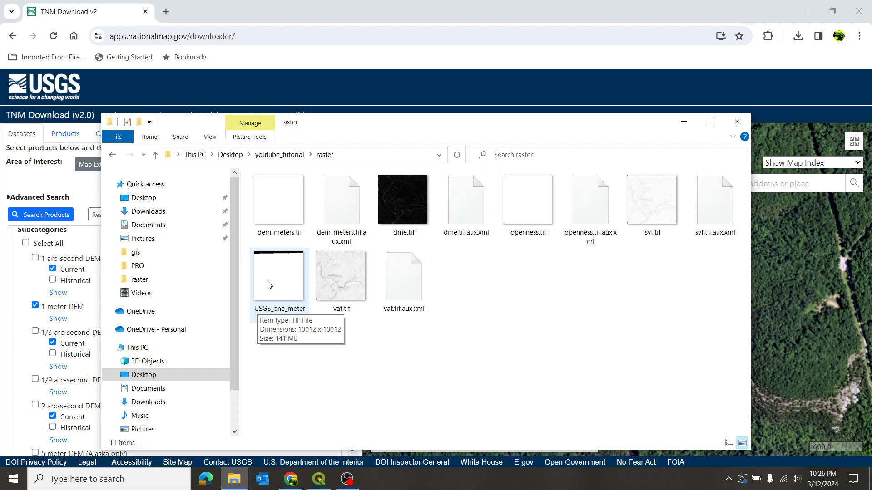
pyautogui.click(284, 279)
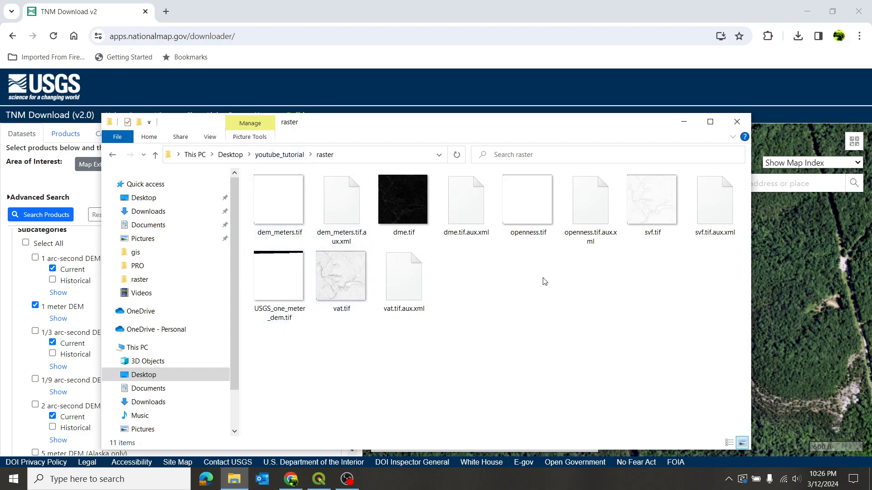
# Minimize File Explorer and close the browser to return to the QGIS project.
pyautogui.click(684, 122)
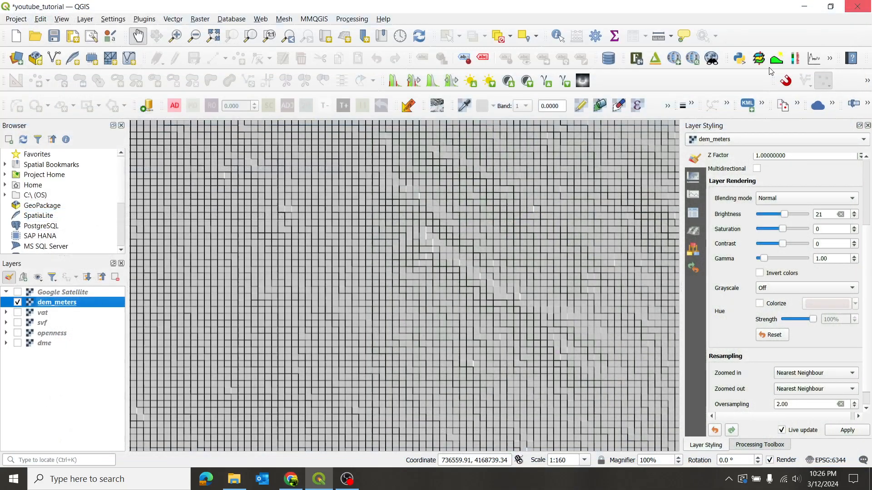
pyautogui.click(855, 23)
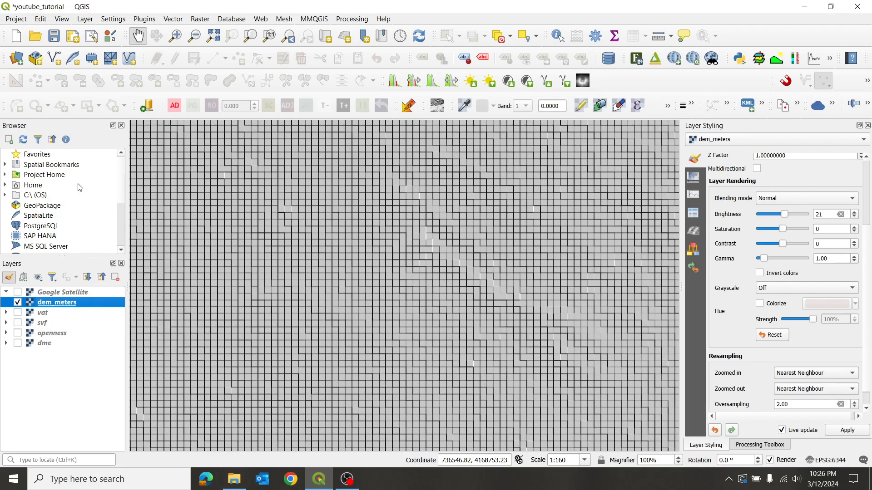
pyautogui.scroll(-3, 51, 194)
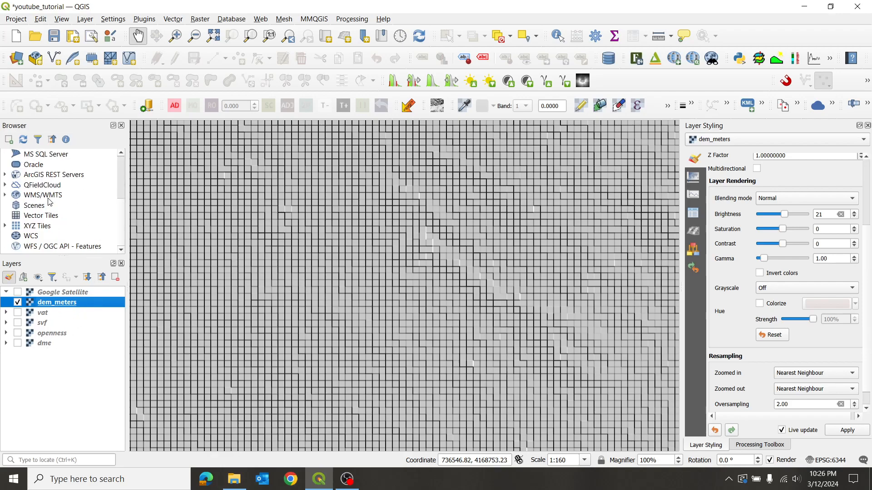
pyautogui.scroll(3, 57, 199)
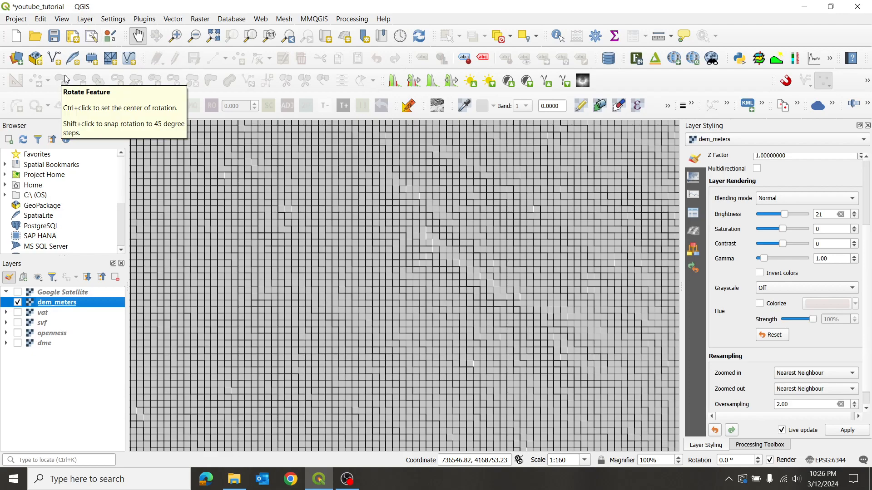
pyautogui.click(18, 19)
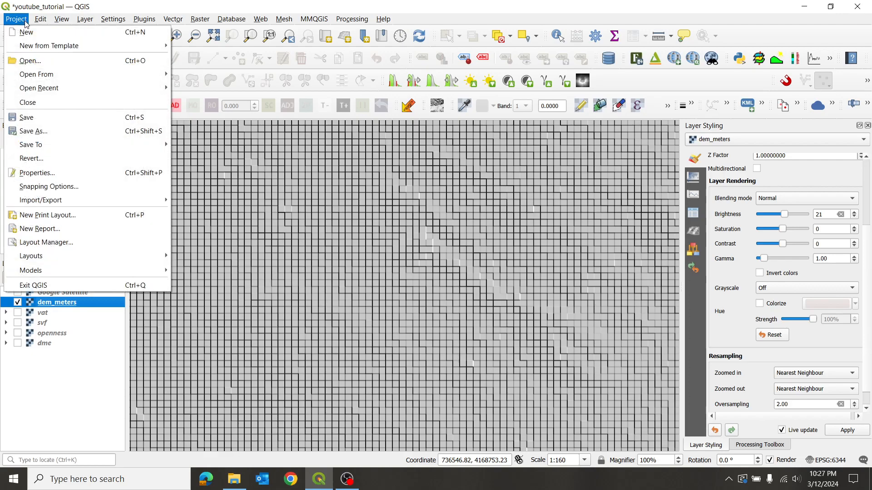
pyautogui.click(78, 370)
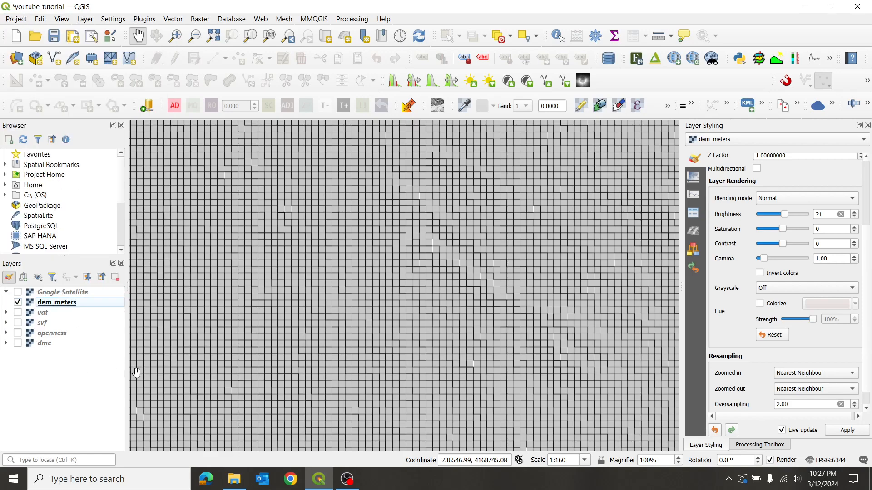
# Add USGS_one_meter_dem.tif from the raster folder in File Explorer to the QGIS layers above dem_meters and save the project.
pyautogui.click(233, 481)
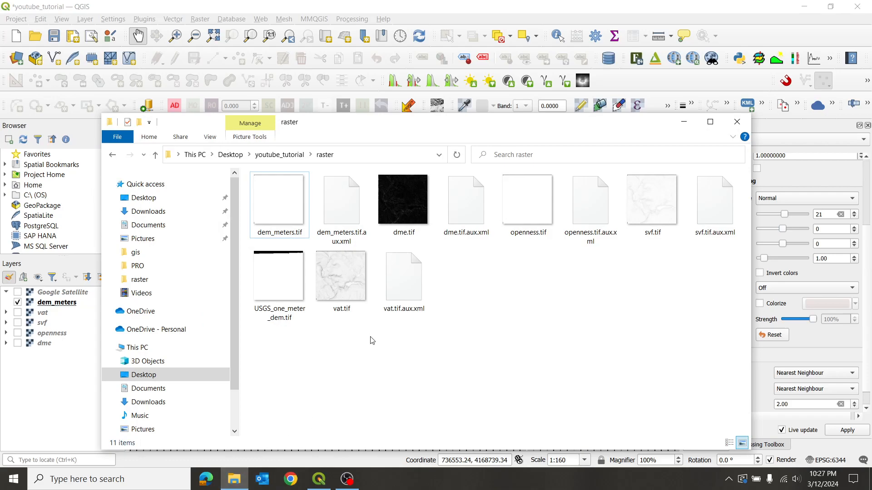
pyautogui.moveTo(393, 130); pyautogui.dragTo(498, 48)
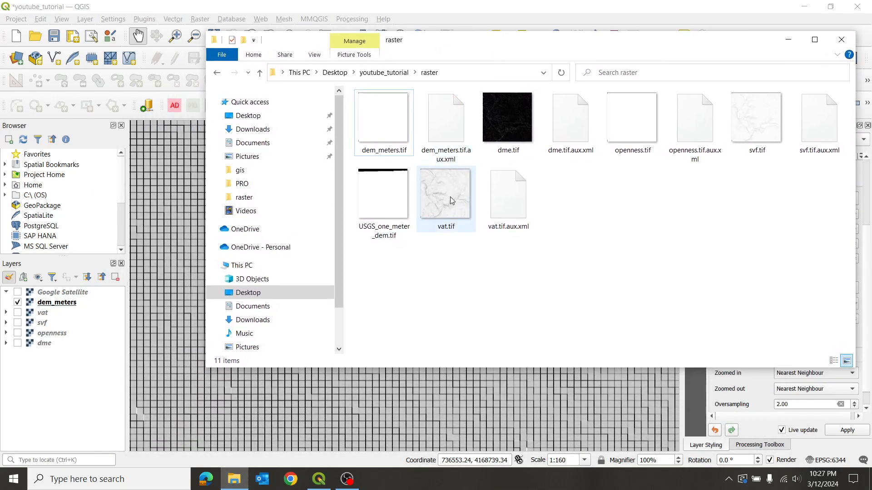
pyautogui.click(392, 192)
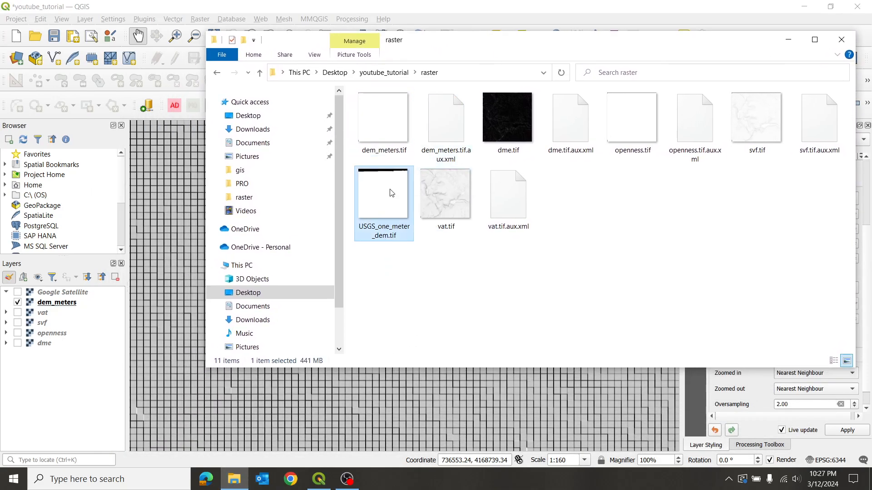
pyautogui.moveTo(391, 193)
pyautogui.mouseDown()
pyautogui.moveTo(314, 269)
pyautogui.moveTo(194, 339)
pyautogui.moveTo(100, 377)
pyautogui.moveTo(45, 386)
pyautogui.mouseUp()
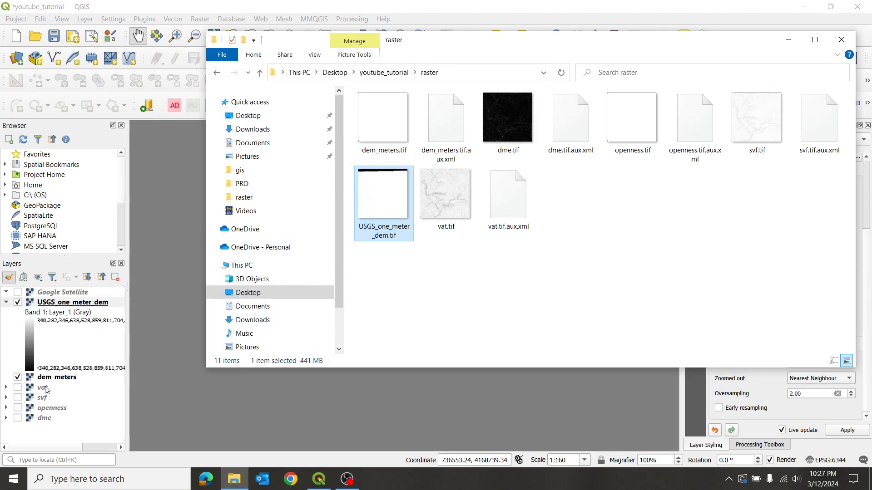
pyautogui.click(788, 39)
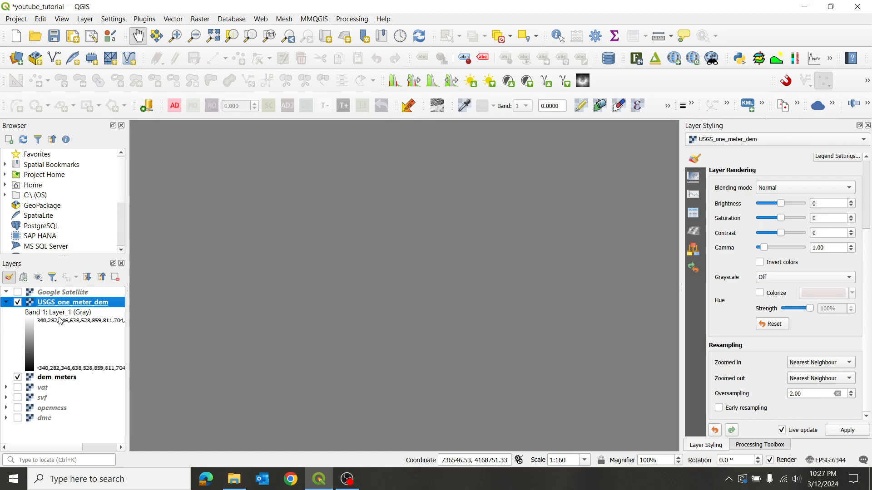
pyautogui.moveTo(129, 279); pyautogui.dragTo(146, 278)
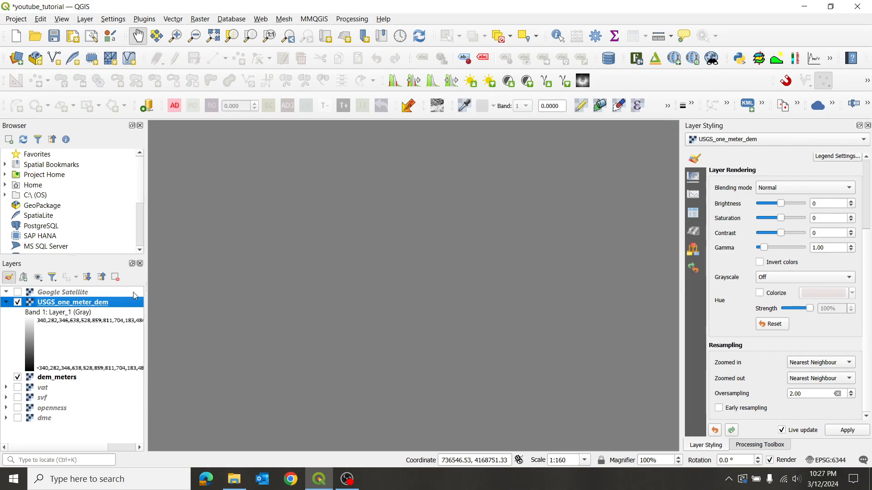
pyautogui.click(53, 40)
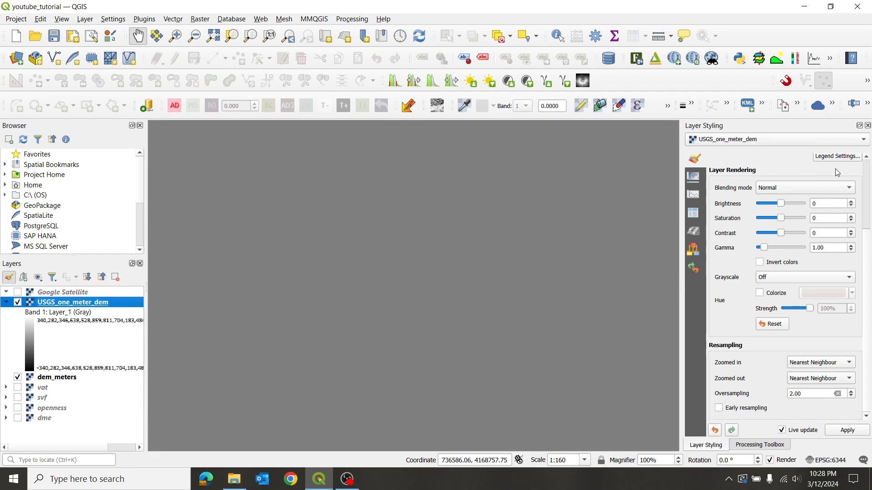
# Change the USGS_one_meter_dem layer's renderer from Singleband gray to Hillshade.
pyautogui.scroll(4, 869, 242)
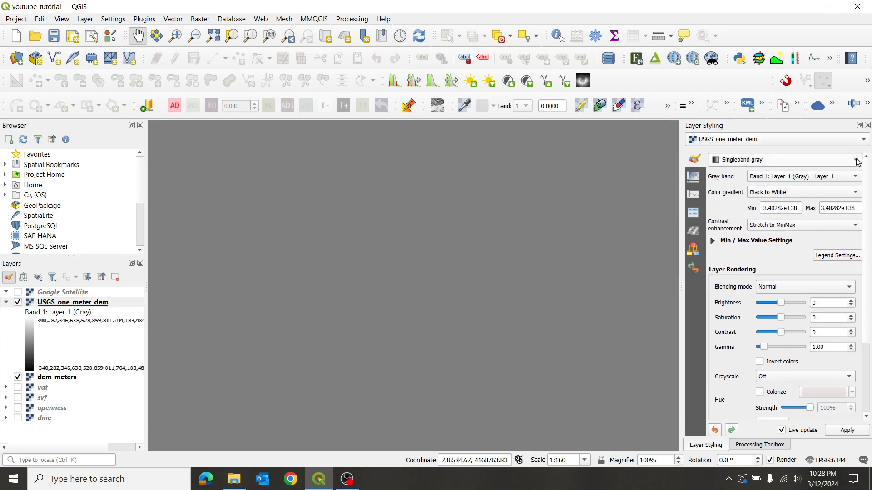
pyautogui.click(70, 303)
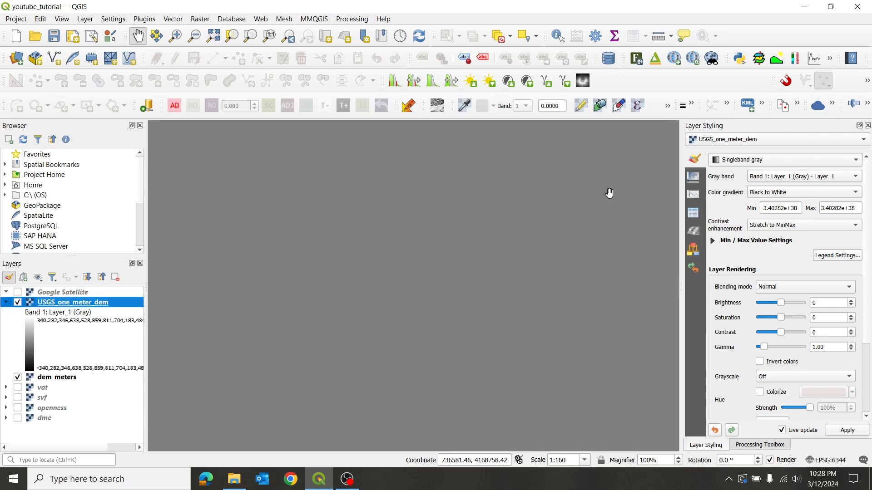
pyautogui.scroll(-2, 429, 262)
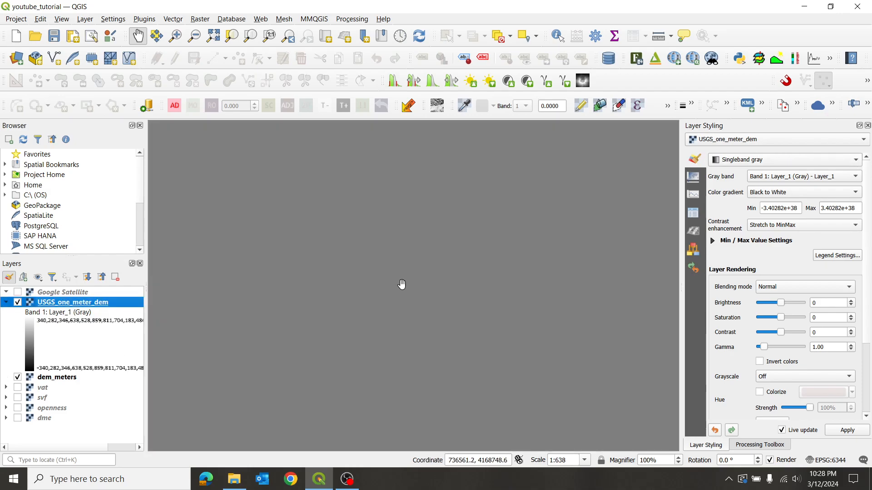
pyautogui.scroll(-1, 405, 276)
pyautogui.click(855, 166)
pyautogui.click(768, 184)
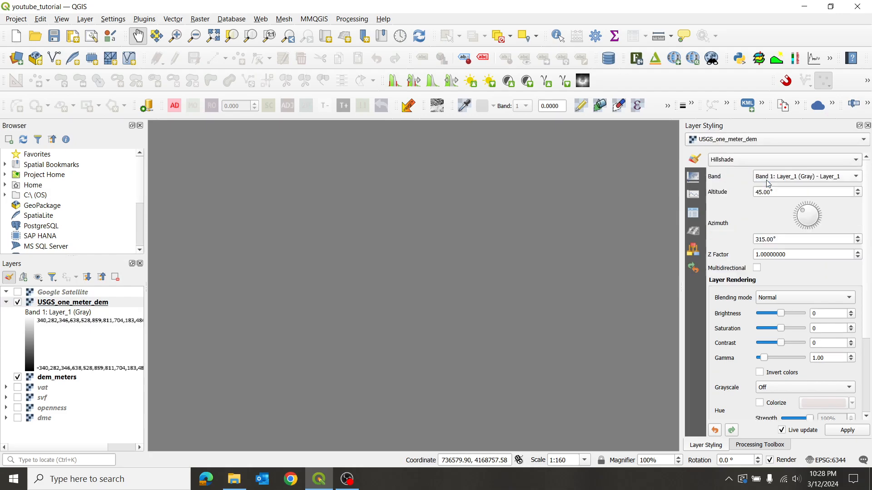
# Hide the USGS_one_meter_dem layer and examine the dem_meters pixel grid up close, briefly comparing it with Google Satellite.
pyautogui.click(18, 302)
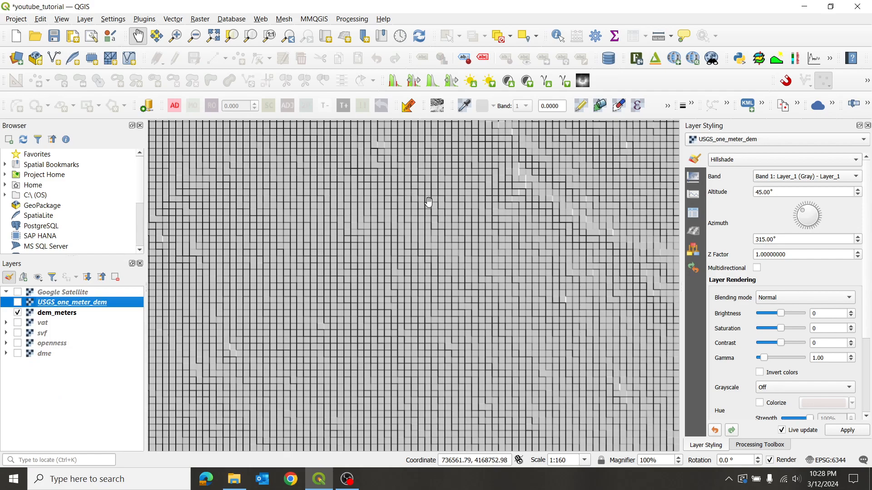
pyautogui.scroll(1, 358, 243)
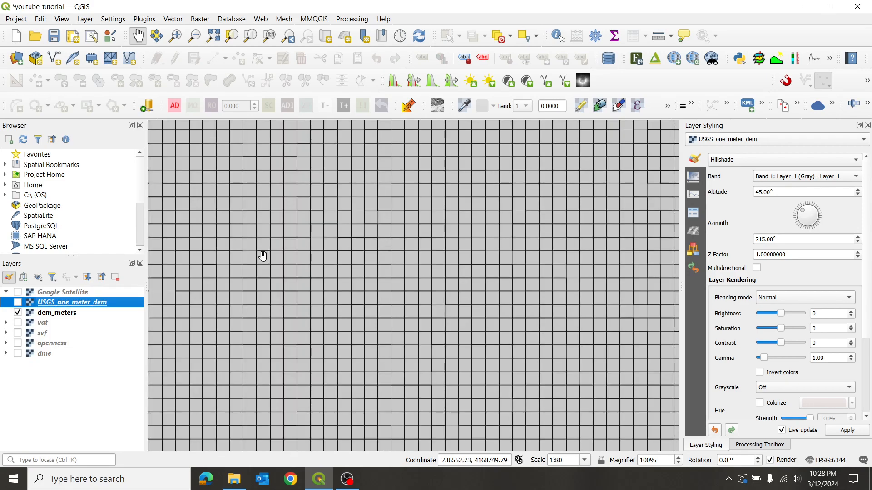
pyautogui.click(17, 293)
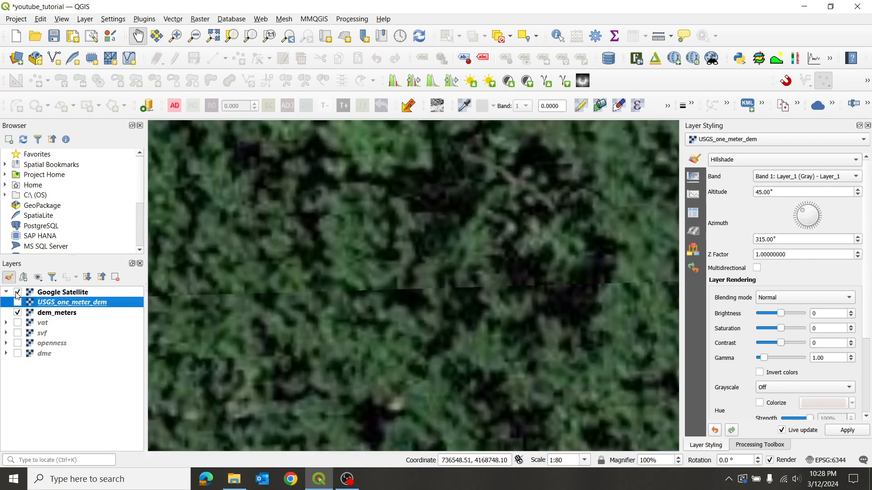
pyautogui.click(17, 293)
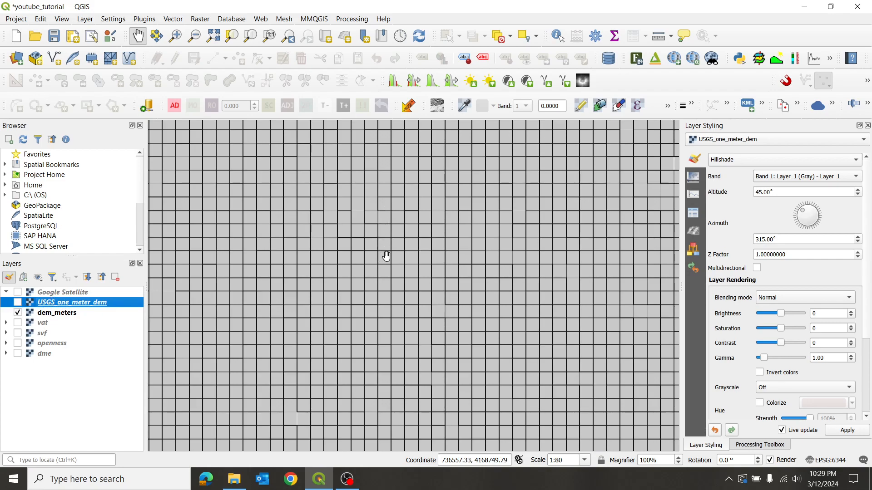
pyautogui.scroll(1, 385, 254)
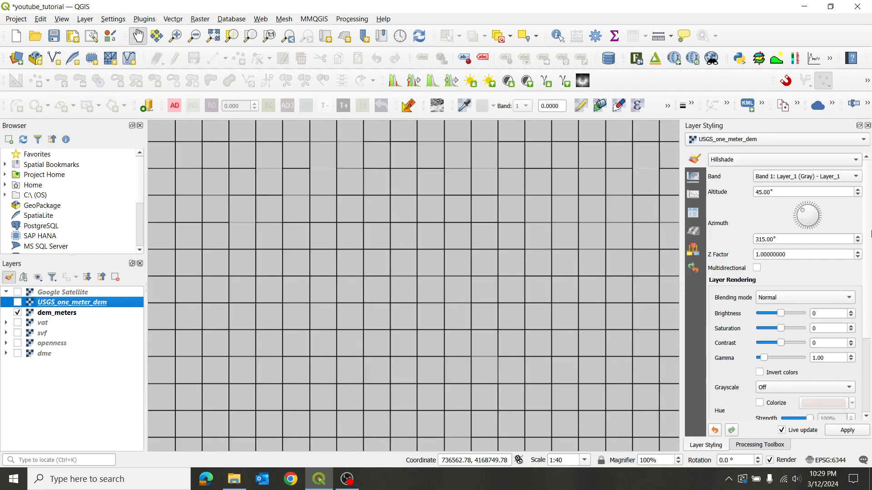
pyautogui.moveTo(864, 242); pyautogui.dragTo(870, 314)
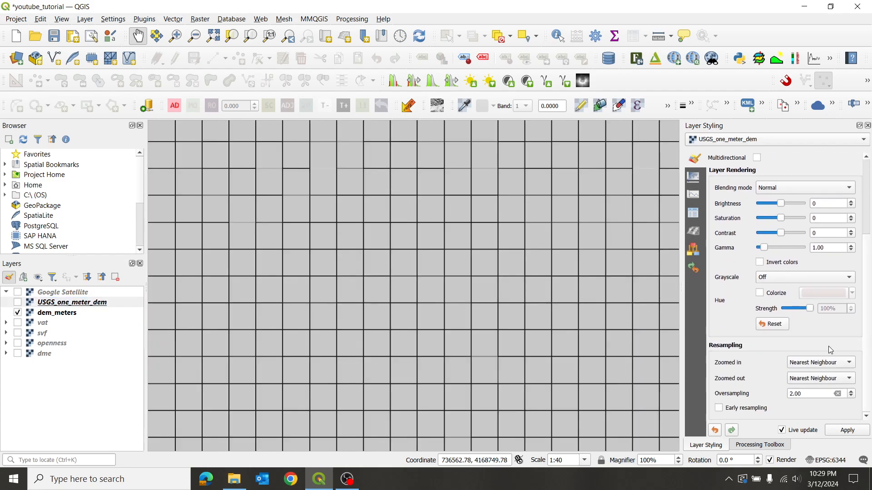
pyautogui.scroll(1, 351, 265)
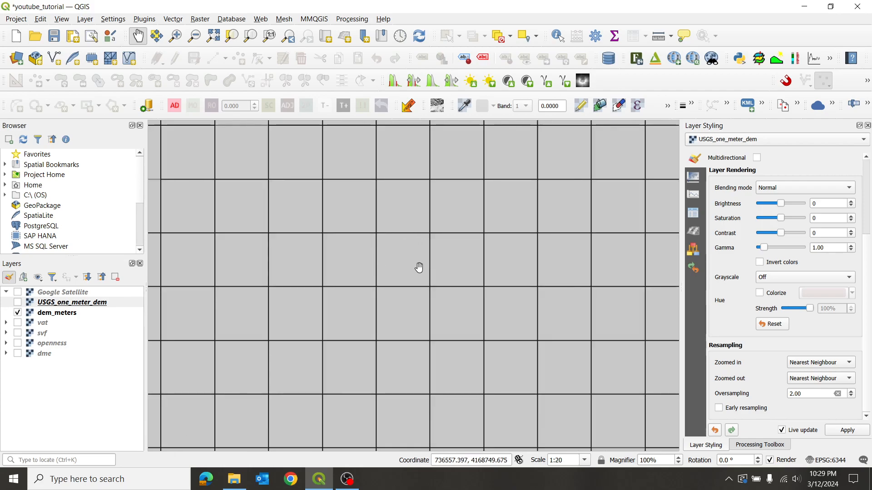
# Show the USGS_one_meter_dem layer again and examine its hillshade from single pixels to the river valley terrain.
pyautogui.click(18, 303)
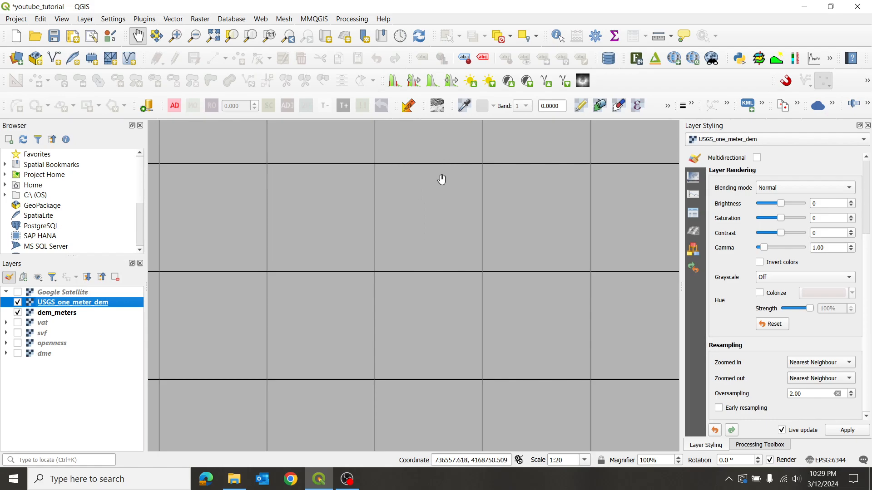
pyautogui.scroll(-4, 403, 229)
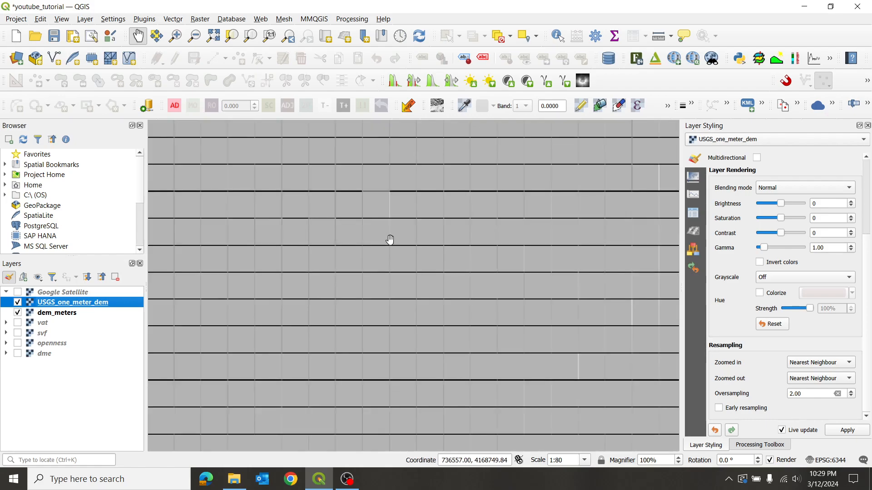
pyautogui.scroll(-3, 387, 241)
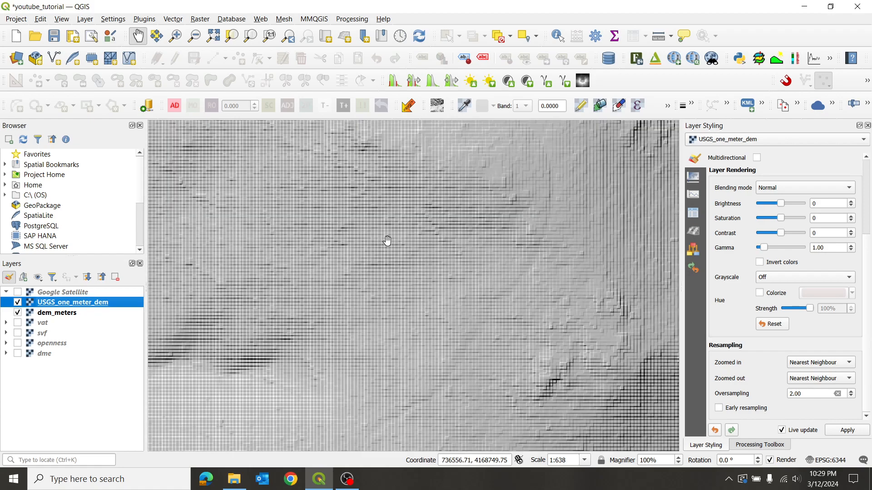
pyautogui.scroll(-2, 387, 241)
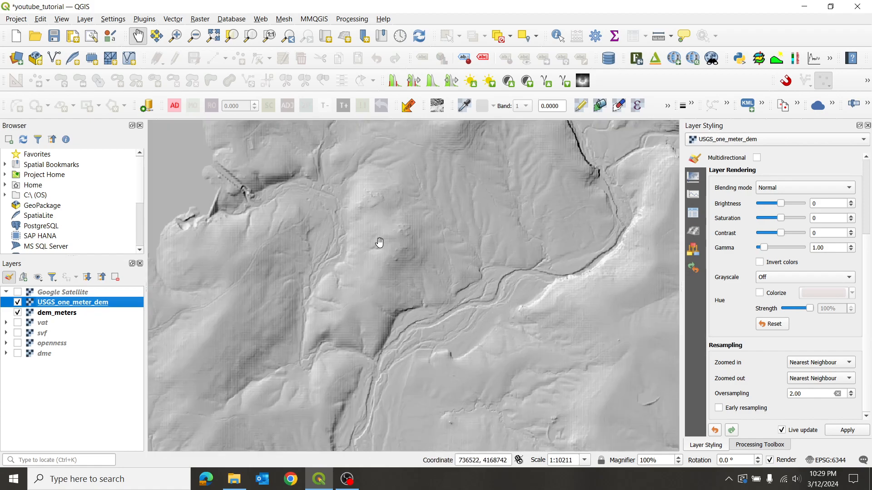
pyautogui.moveTo(483, 178); pyautogui.dragTo(407, 247)
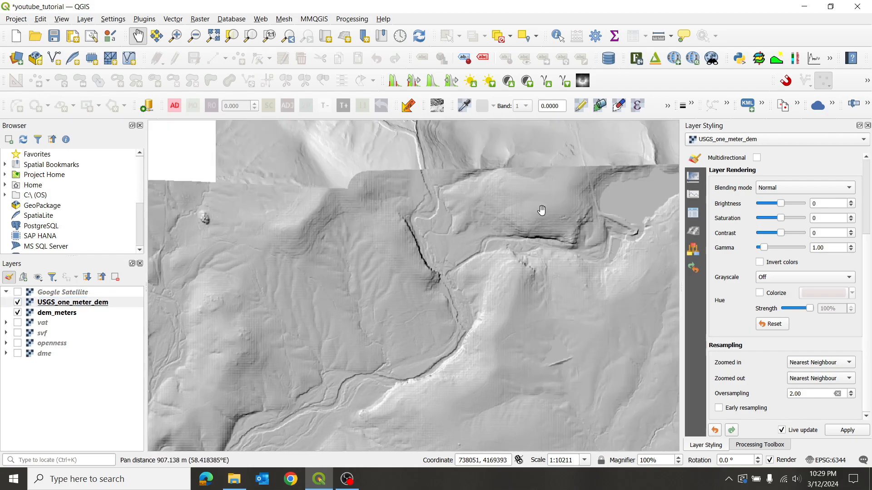
pyautogui.moveTo(541, 208); pyautogui.dragTo(469, 214)
pyautogui.scroll(2, 408, 268)
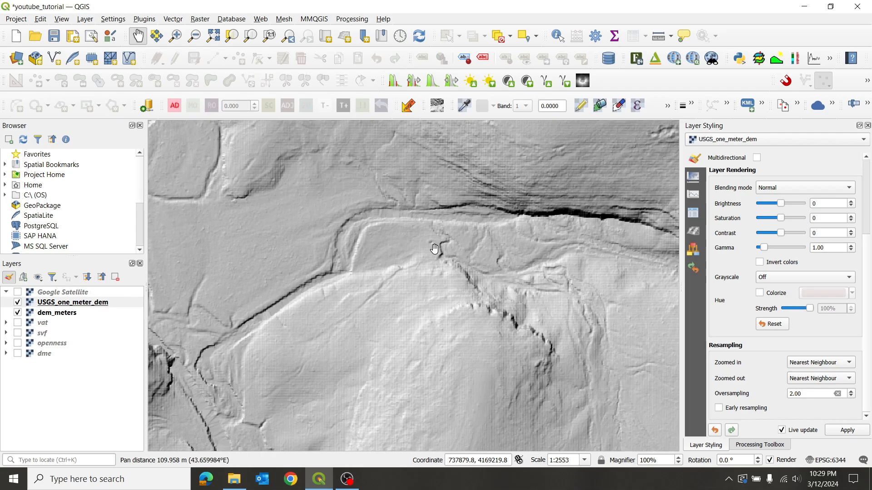
pyautogui.scroll(2, 409, 229)
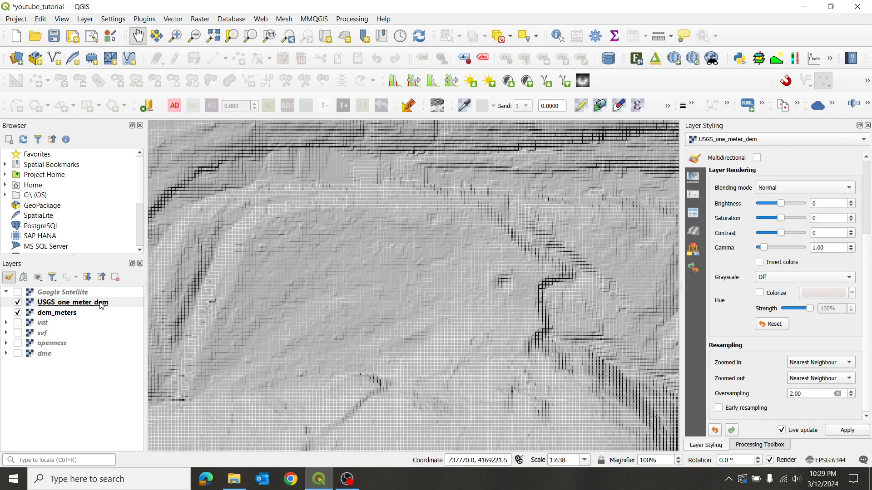
# Enable early resampling for the USGS_one_meter_dem layer and set its zoomed-in resampling to Cubic (4x4 Kernel).
pyautogui.click(852, 368)
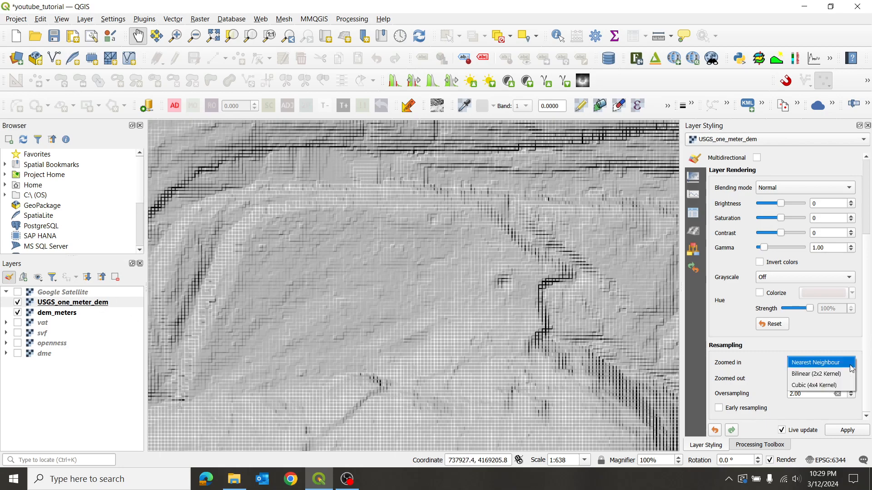
pyautogui.click(834, 346)
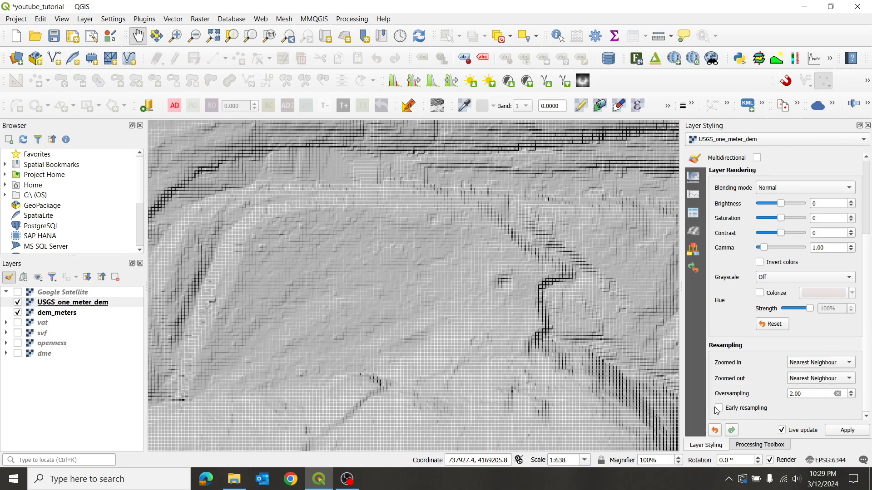
pyautogui.click(850, 365)
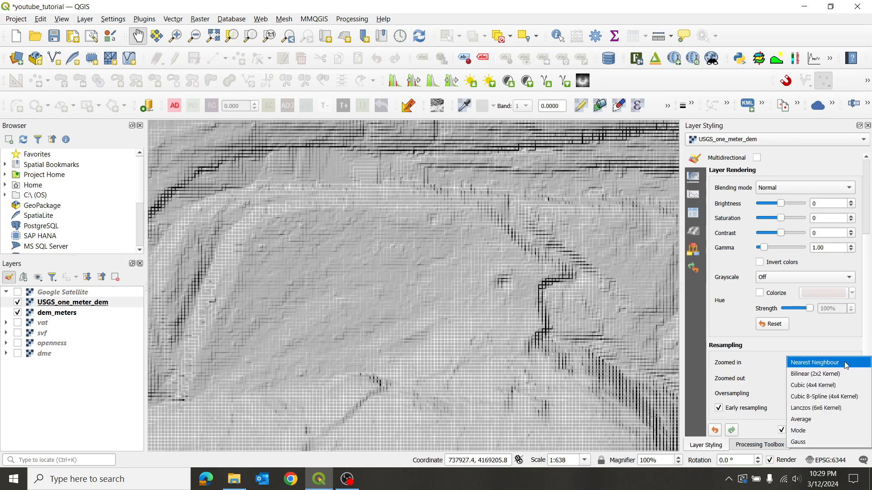
pyautogui.click(831, 386)
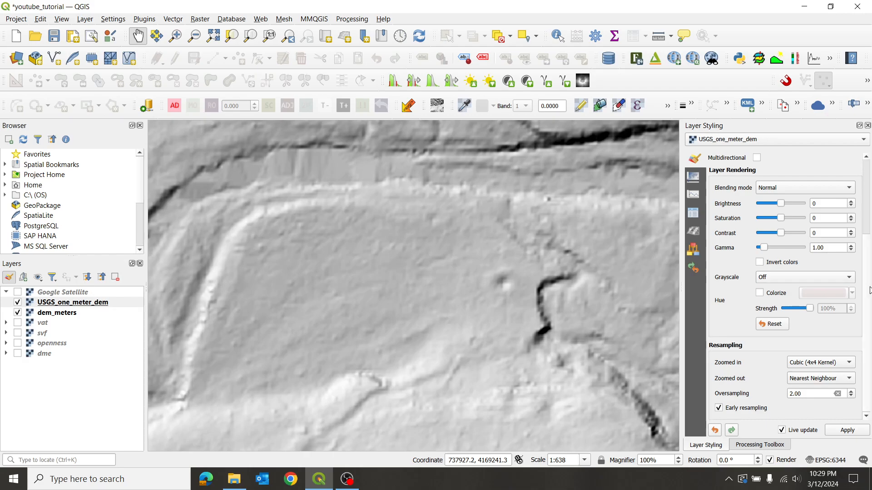
# Set the USGS_one_meter_dem hillshade's altitude to 65° and its azimuth to 280°.
pyautogui.scroll(5, 869, 290)
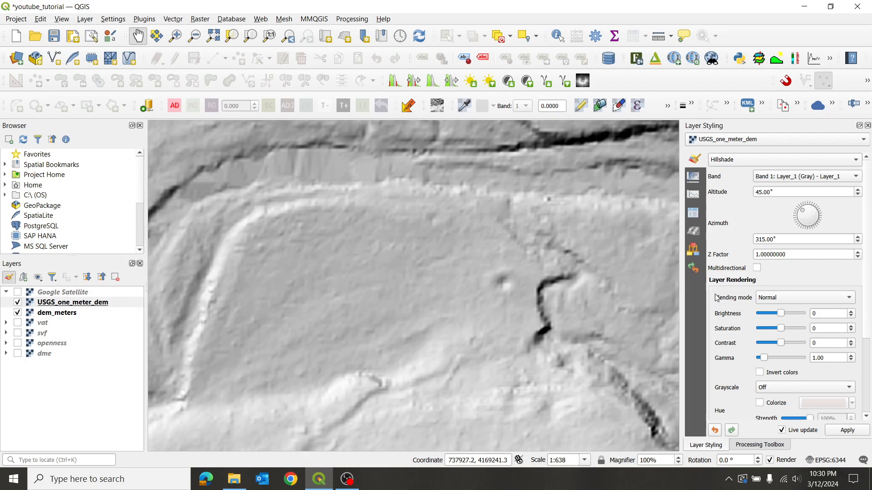
pyautogui.moveTo(782, 191); pyautogui.dragTo(710, 191)
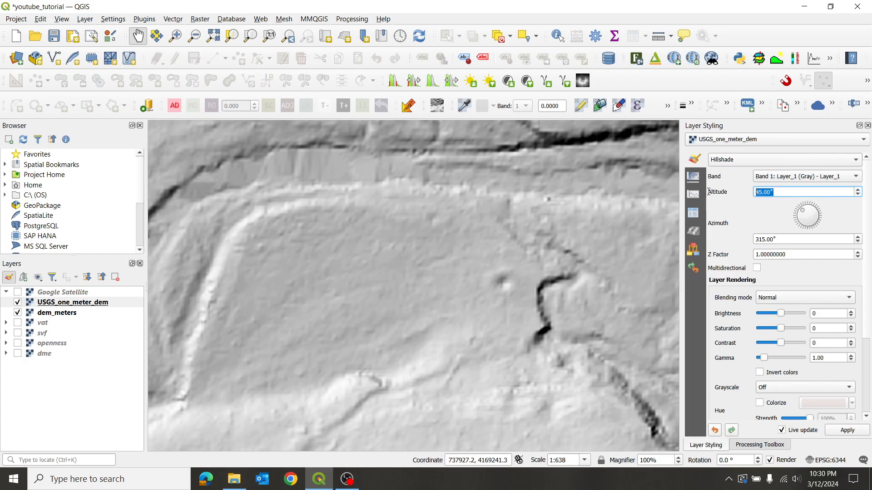
pyautogui.write('65')
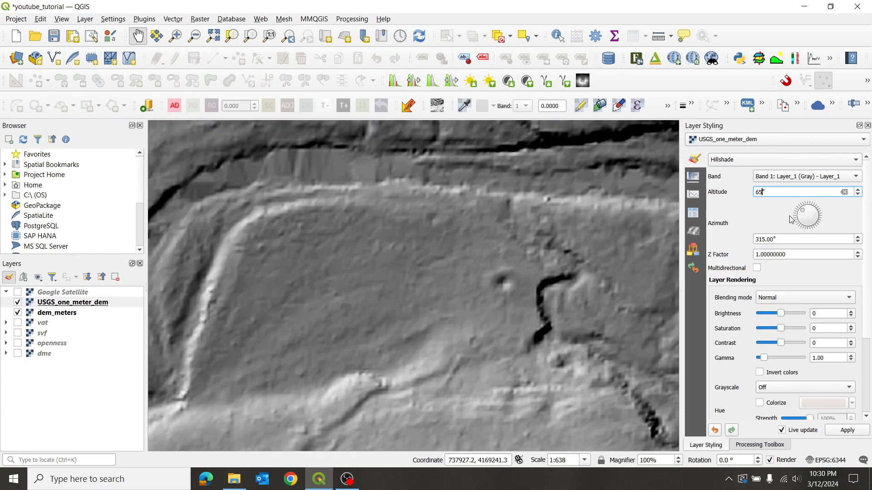
pyautogui.press('Tab')
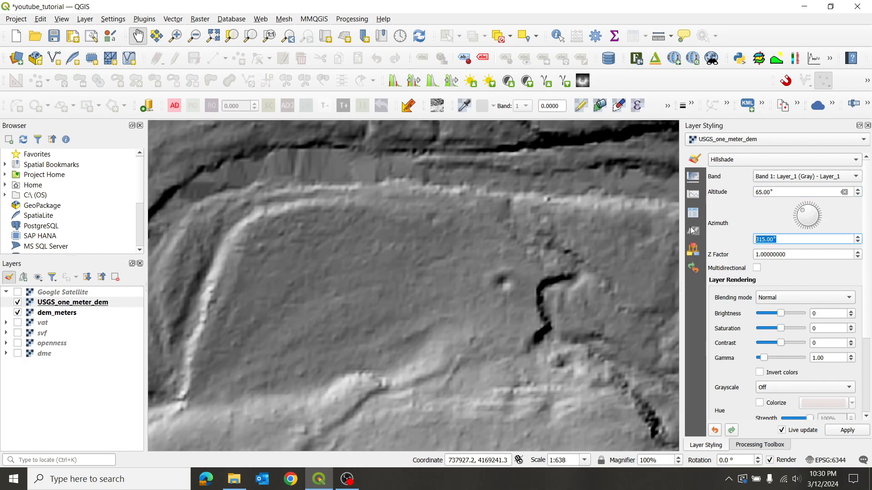
pyautogui.write('28')
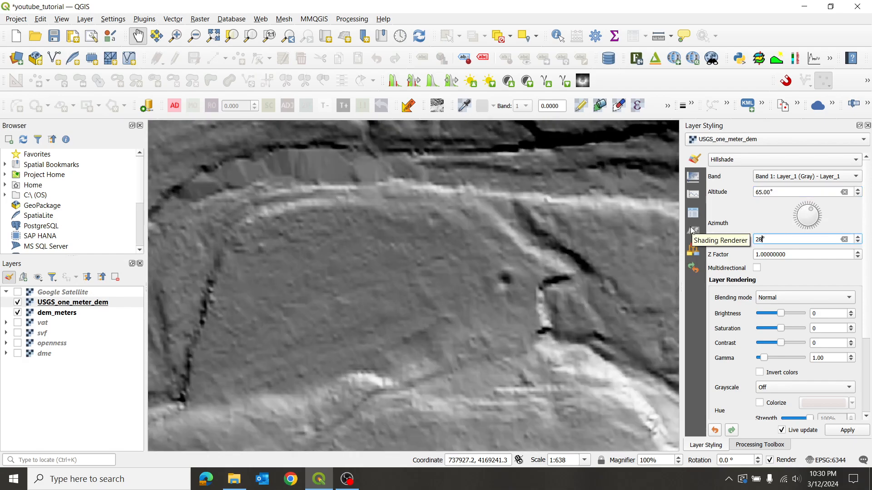
pyautogui.write('0')
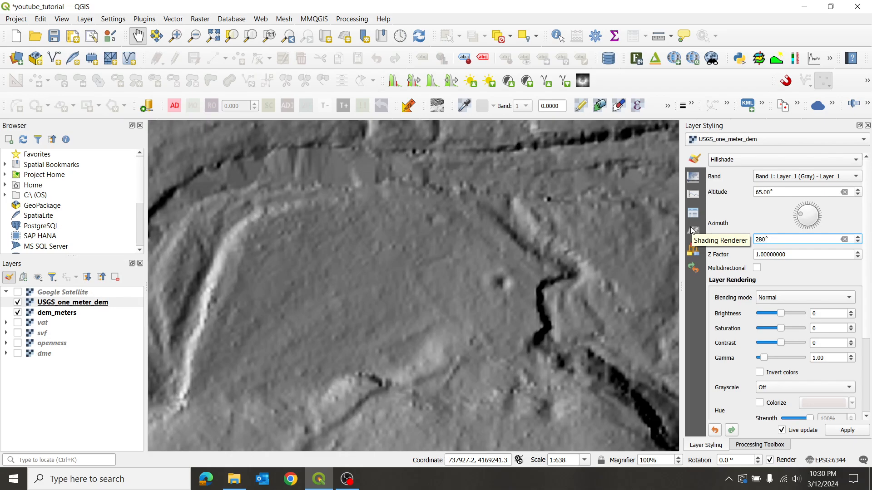
# Set the USGS_one_meter_dem hillshade's Z Factor to 2.
pyautogui.click(859, 254)
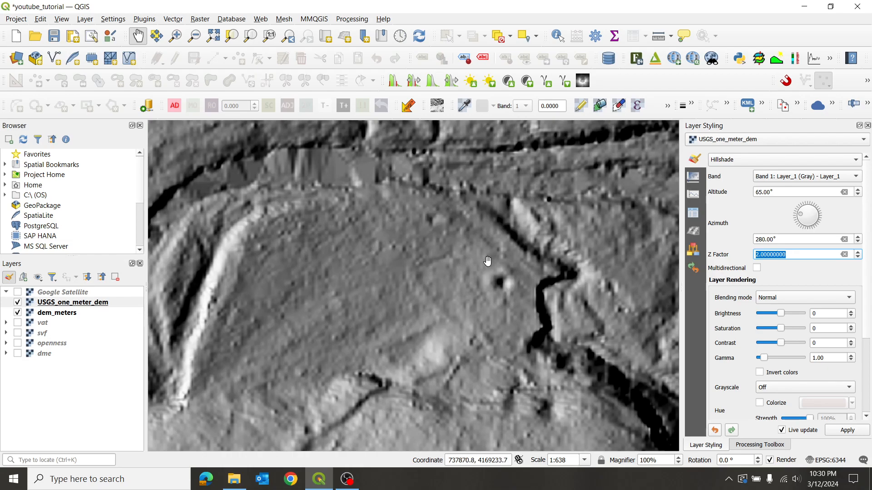
pyautogui.scroll(-3, 483, 262)
pyautogui.scroll(2, 393, 271)
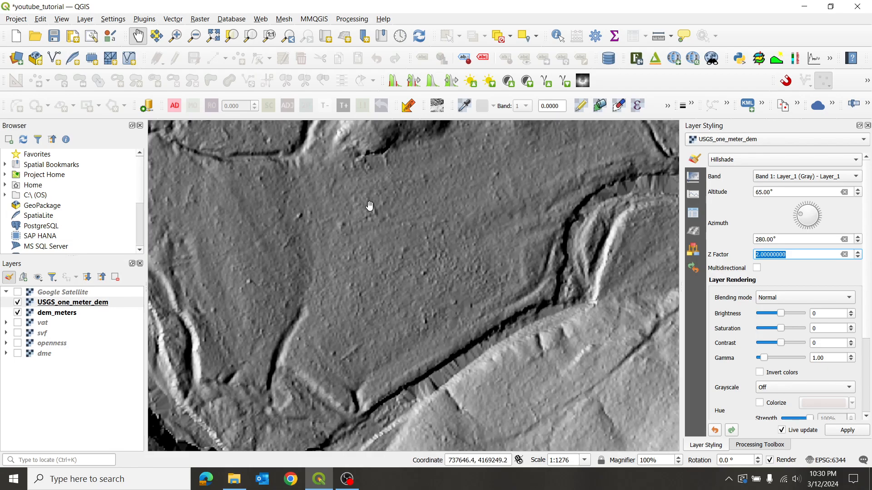
# Examine the exaggerated USGS_one_meter_dem hillshade across the river valley, the surrounding ridges and the river bend up close.
pyautogui.scroll(-2, 380, 217)
pyautogui.scroll(-1, 375, 226)
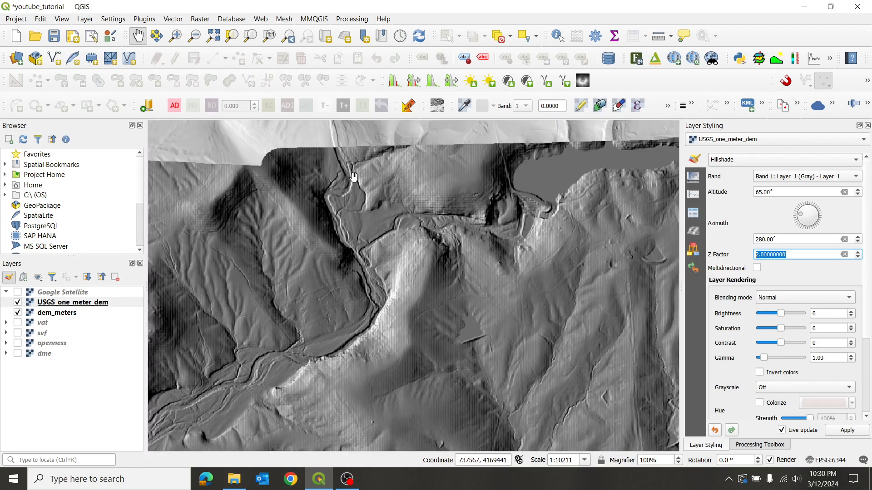
pyautogui.moveTo(352, 162); pyautogui.dragTo(391, 258)
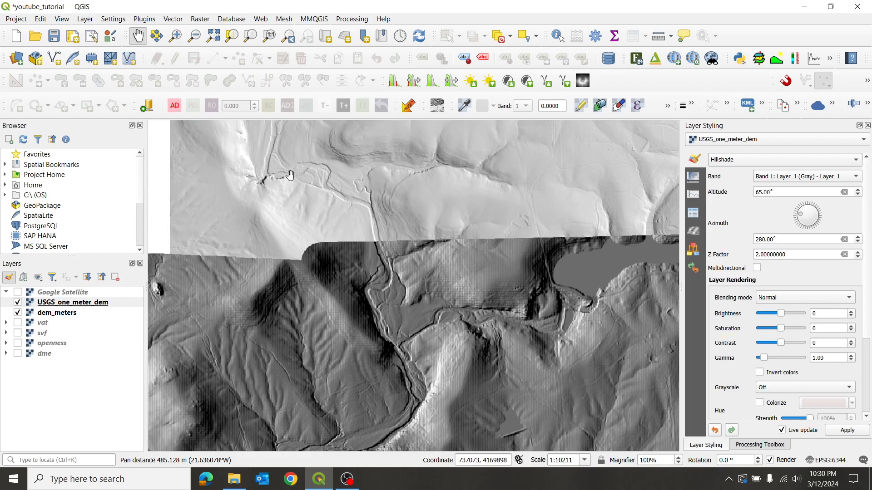
pyautogui.moveTo(470, 371); pyautogui.dragTo(395, 259)
pyautogui.scroll(2, 347, 207)
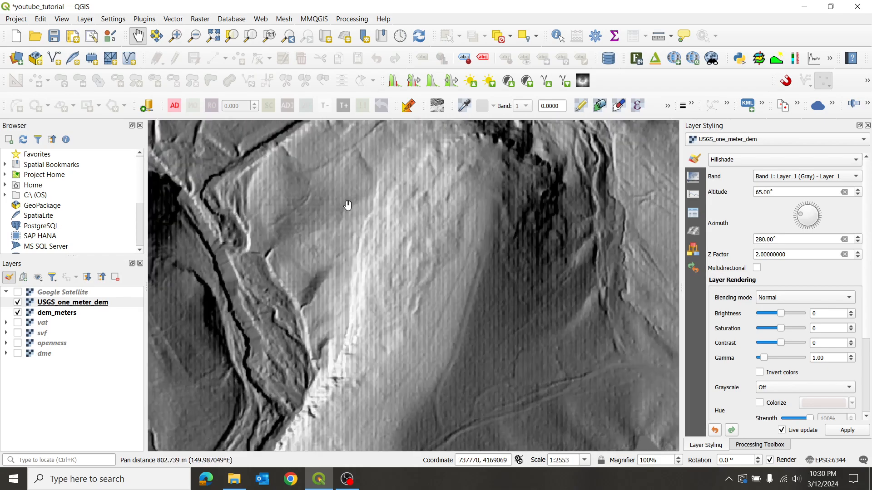
pyautogui.scroll(-1, 451, 251)
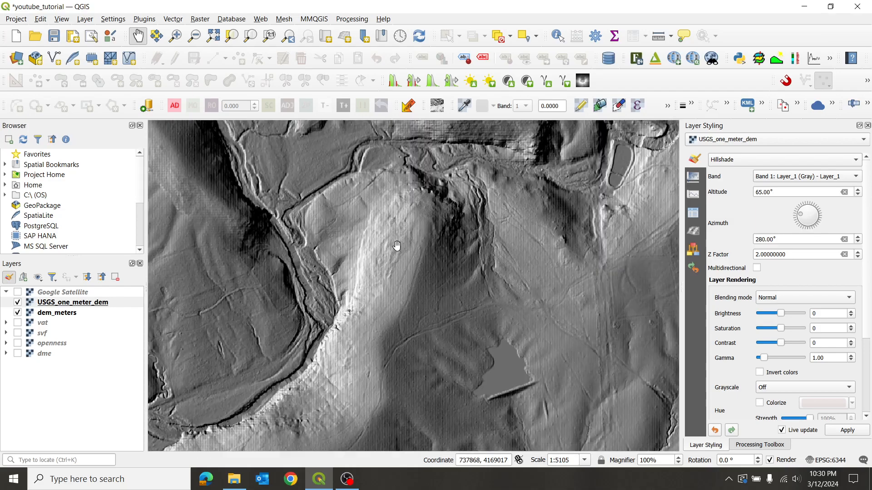
pyautogui.moveTo(253, 208); pyautogui.dragTo(408, 238)
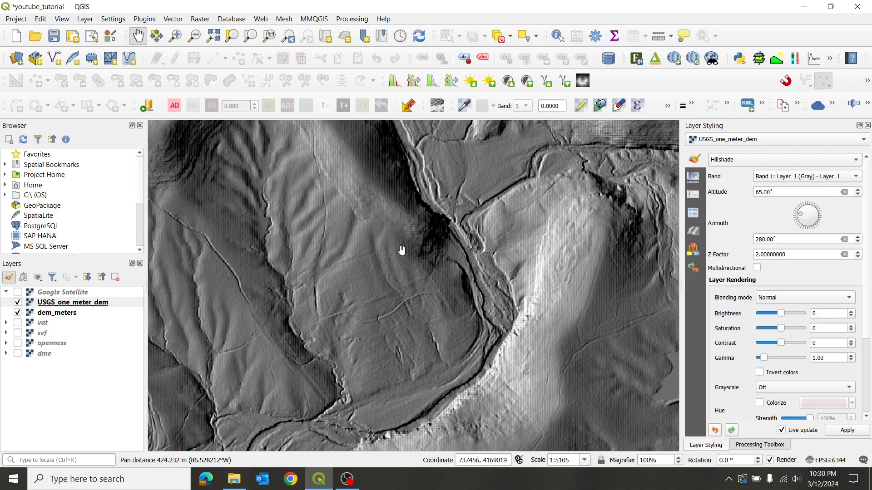
pyautogui.moveTo(399, 307); pyautogui.dragTo(283, 363)
pyautogui.scroll(1, 564, 253)
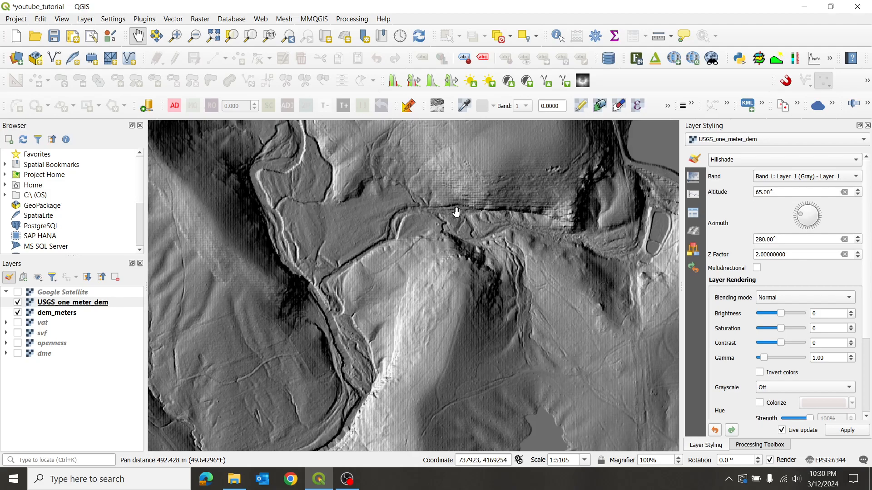
pyautogui.scroll(1, 390, 231)
pyautogui.moveTo(496, 236); pyautogui.dragTo(432, 278)
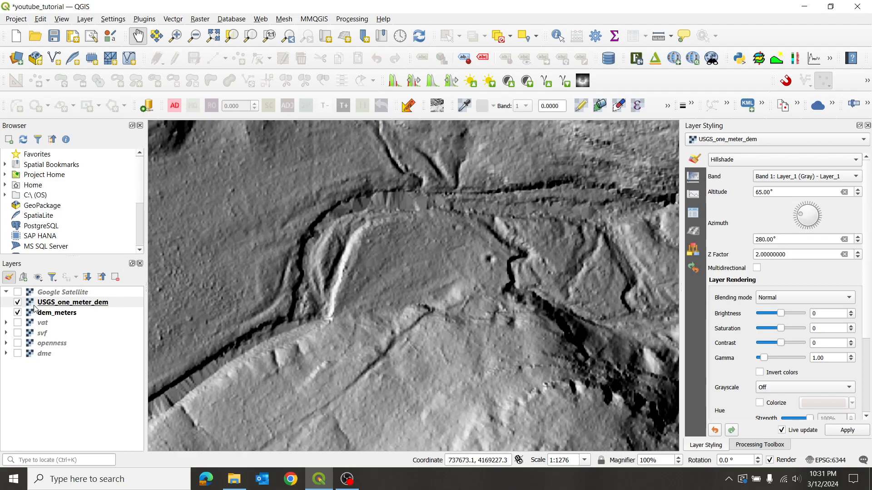
pyautogui.scroll(1, 518, 246)
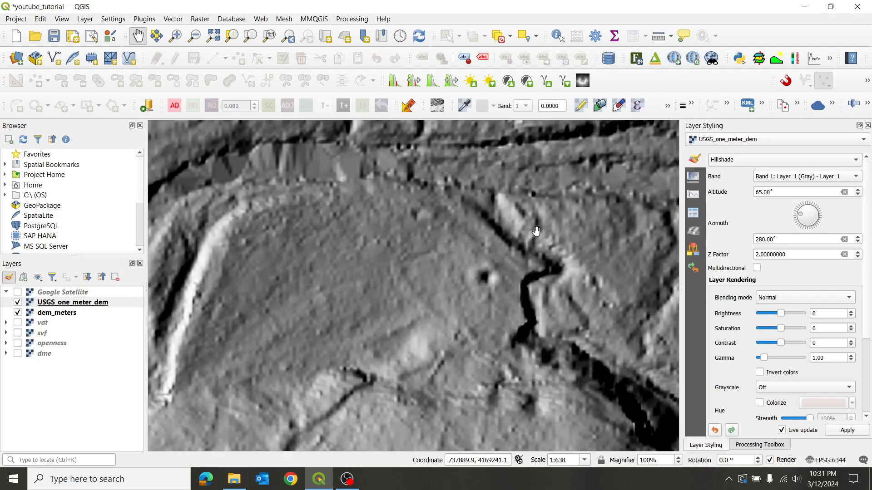
# Hide the USGS_one_meter_dem layer and set the dem_meters layer's zoomed-in resampling to Cubic (4x4 Kernel).
pyautogui.click(18, 303)
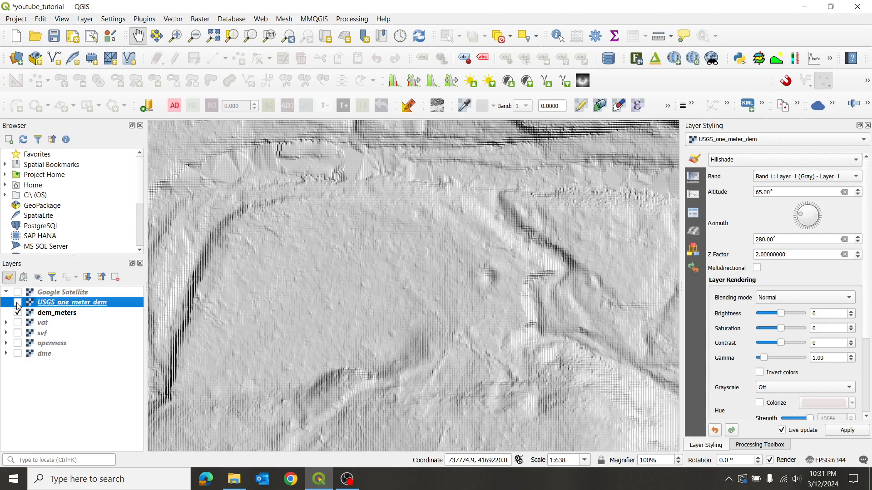
pyautogui.click(54, 314)
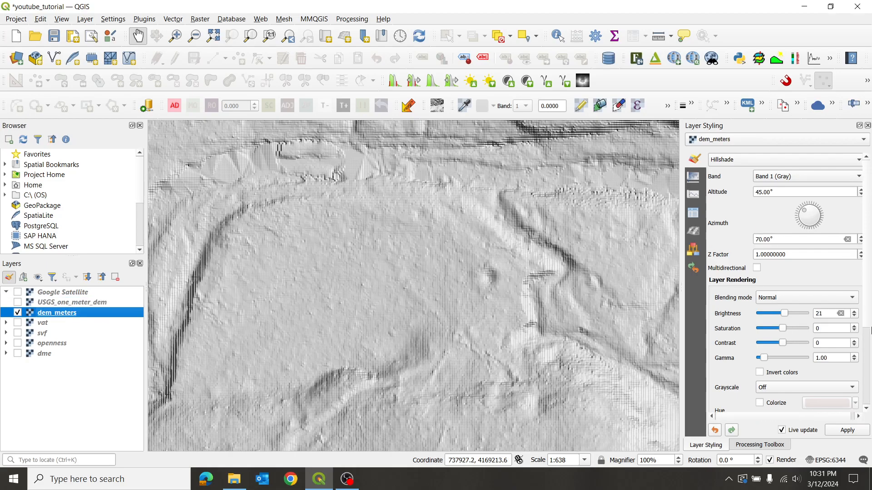
pyautogui.moveTo(867, 288); pyautogui.dragTo(868, 365)
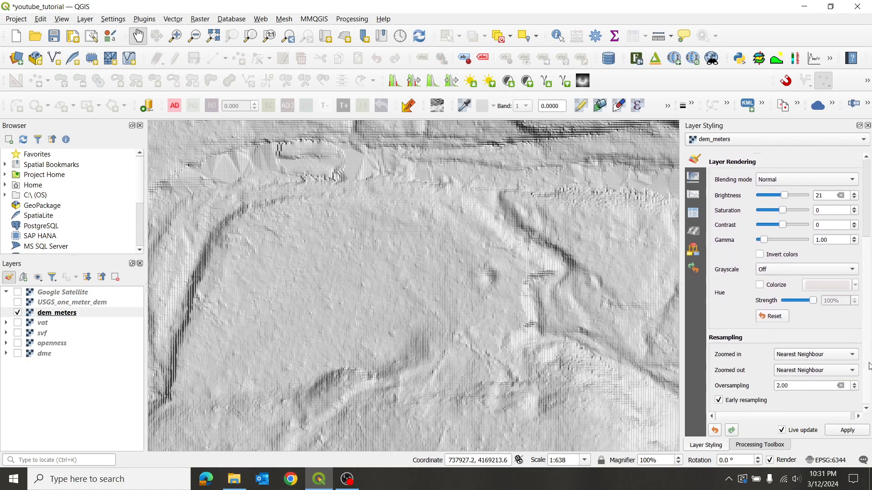
pyautogui.click(853, 355)
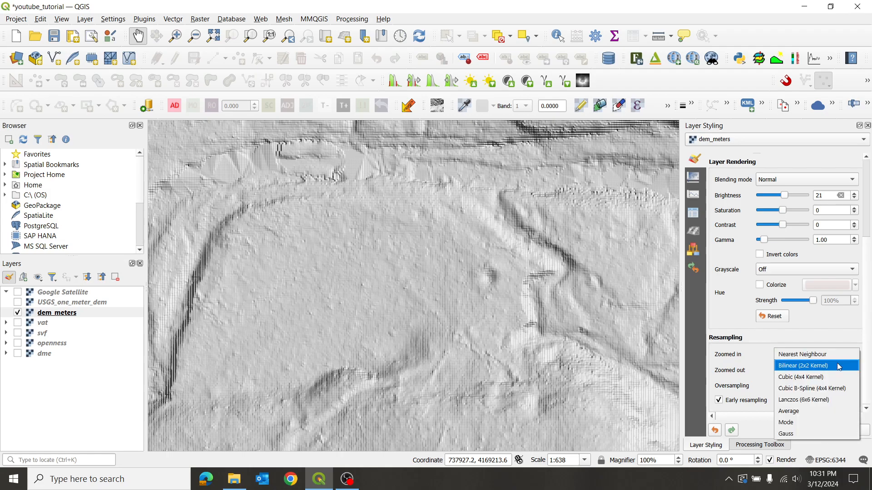
pyautogui.click(812, 378)
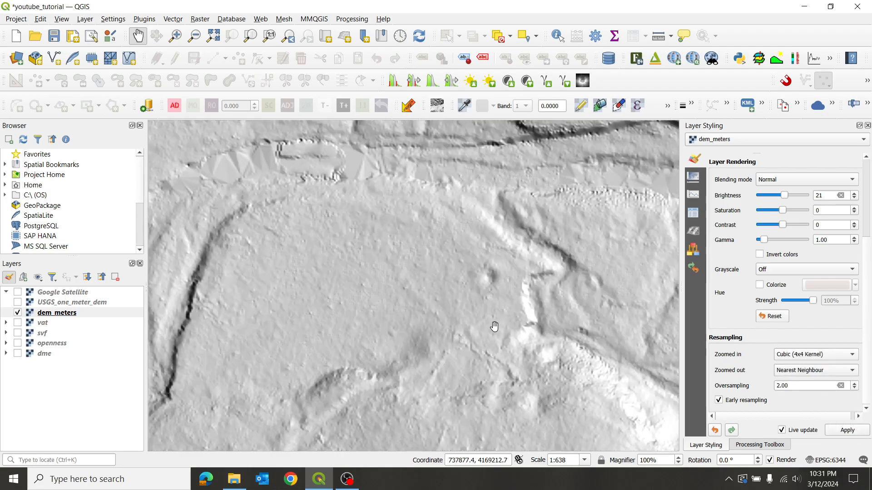
# Set the dem_meters hillshade's altitude to 65° and its azimuth to 280°.
pyautogui.moveTo(868, 259); pyautogui.dragTo(861, 159)
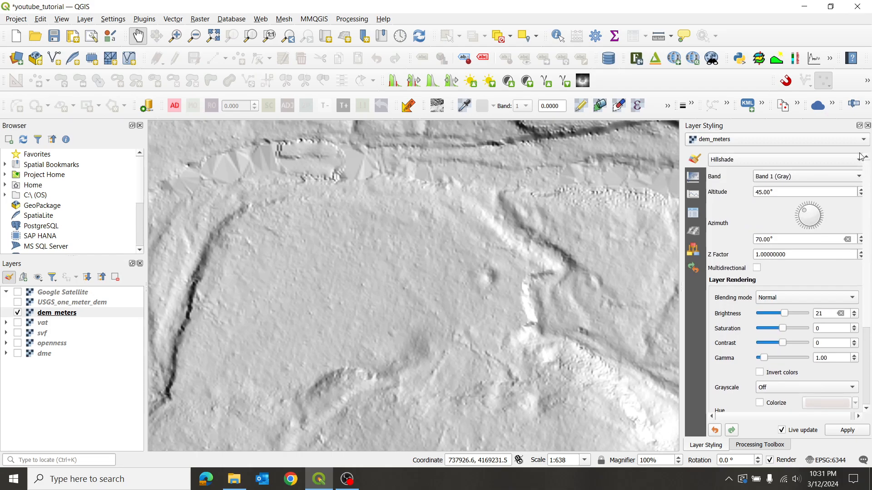
pyautogui.moveTo(783, 190); pyautogui.dragTo(727, 188)
pyautogui.write('65')
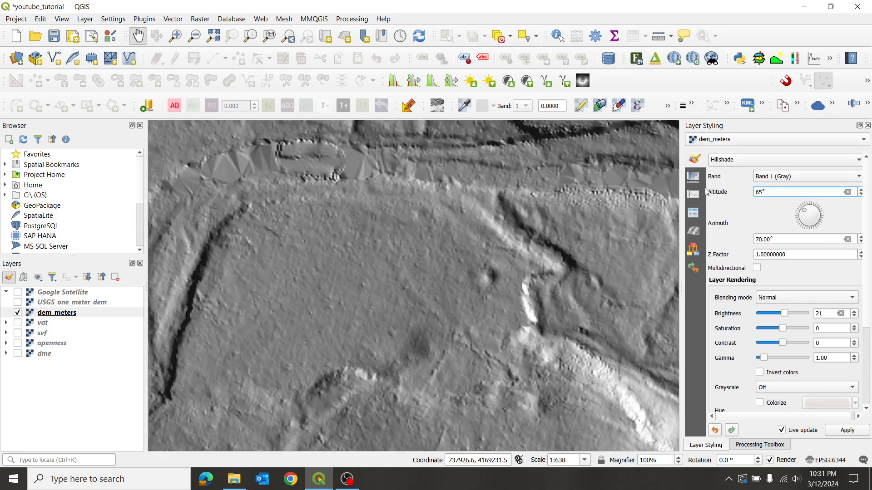
pyautogui.moveTo(784, 239); pyautogui.dragTo(664, 237)
pyautogui.write('280')
pyautogui.press('Return')
# Set the dem_meters hillshade's Z Factor to 2.
pyautogui.click(756, 255)
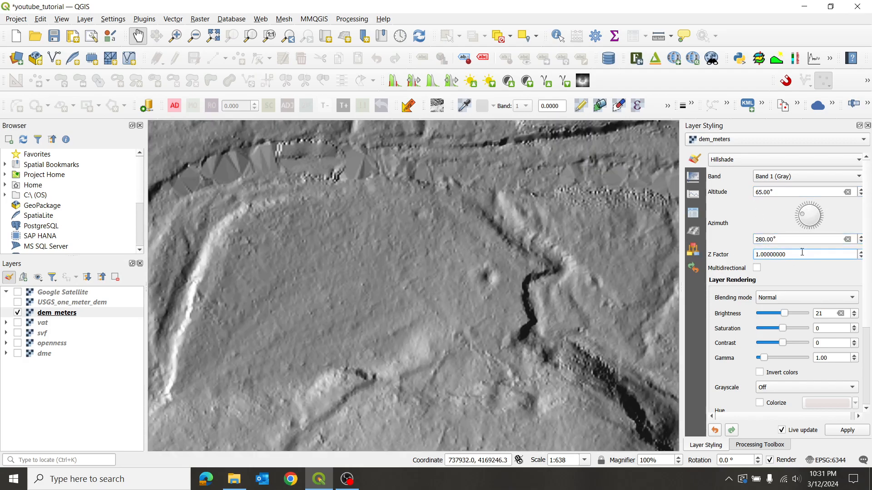
pyautogui.moveTo(783, 255); pyautogui.dragTo(689, 249)
pyautogui.write('2')
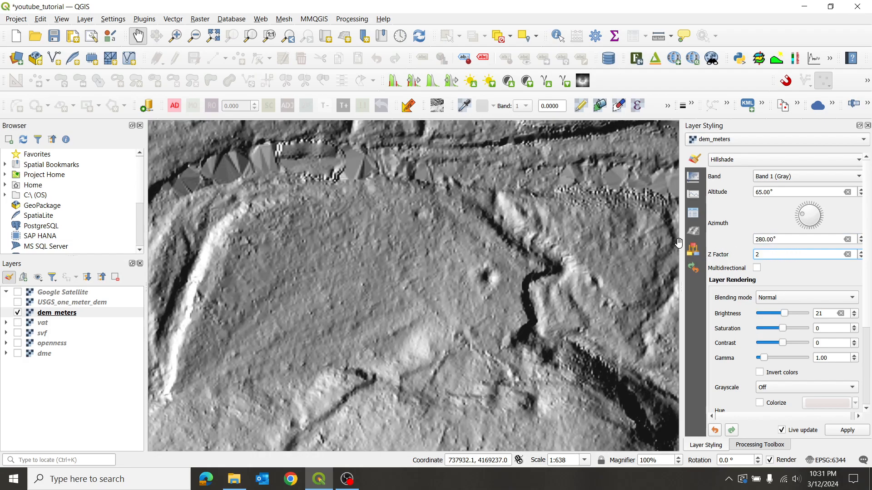
pyautogui.scroll(-5, 866, 275)
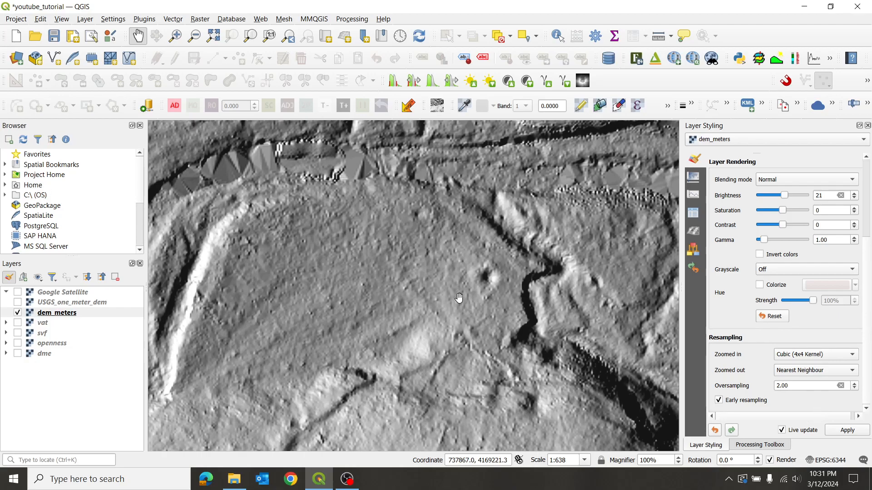
# Compare the USGS_one_meter_dem and dem_meters hillshades around the small pit beside the river bend by switching the USGS layer's visibility.
pyautogui.scroll(1, 394, 282)
pyautogui.moveTo(475, 224); pyautogui.dragTo(428, 302)
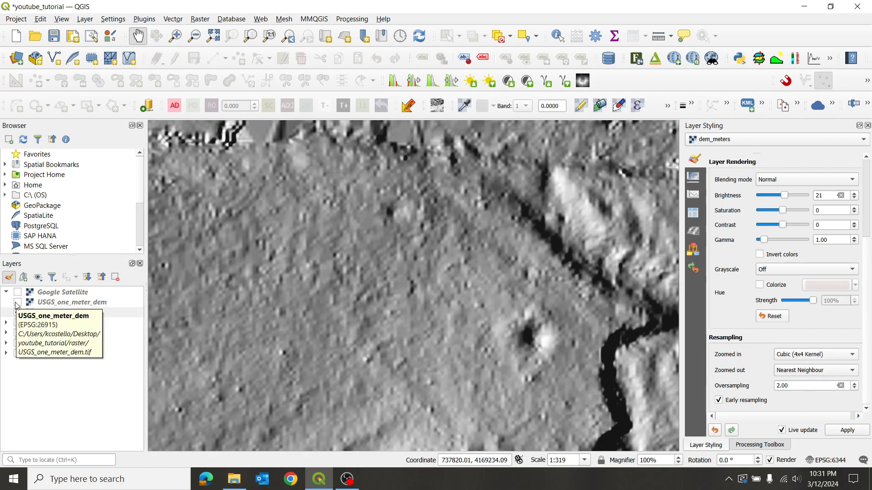
pyautogui.click(18, 303)
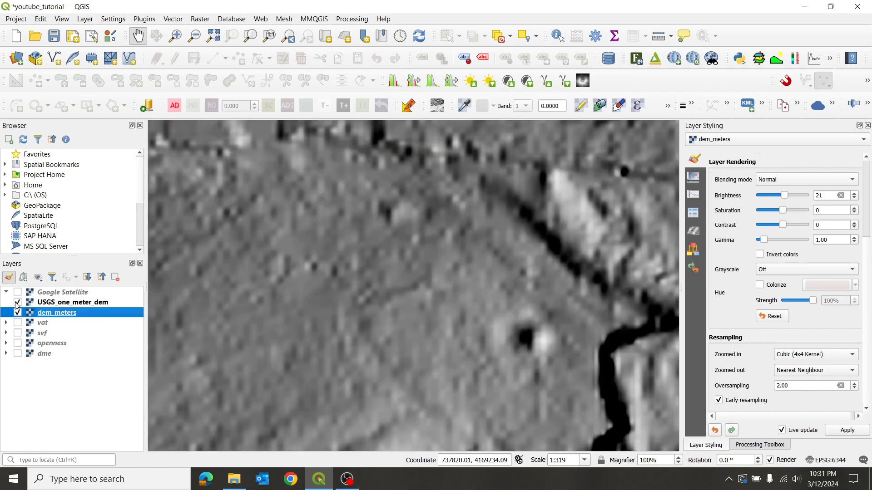
pyautogui.click(17, 303)
pyautogui.click(18, 303)
pyautogui.click(17, 303)
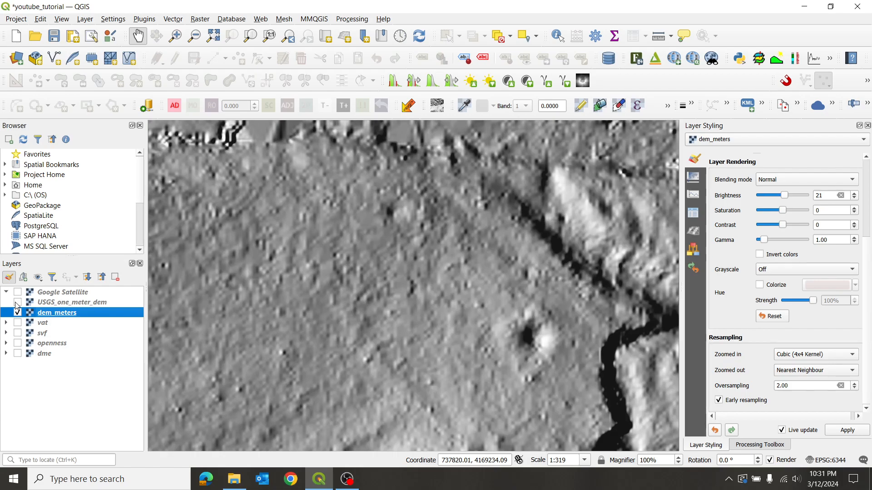
pyautogui.click(17, 302)
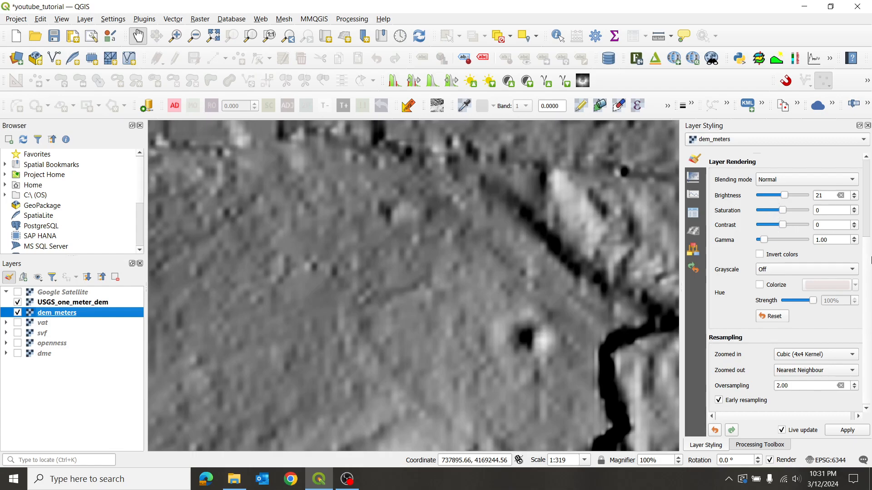
pyautogui.scroll(4, 865, 255)
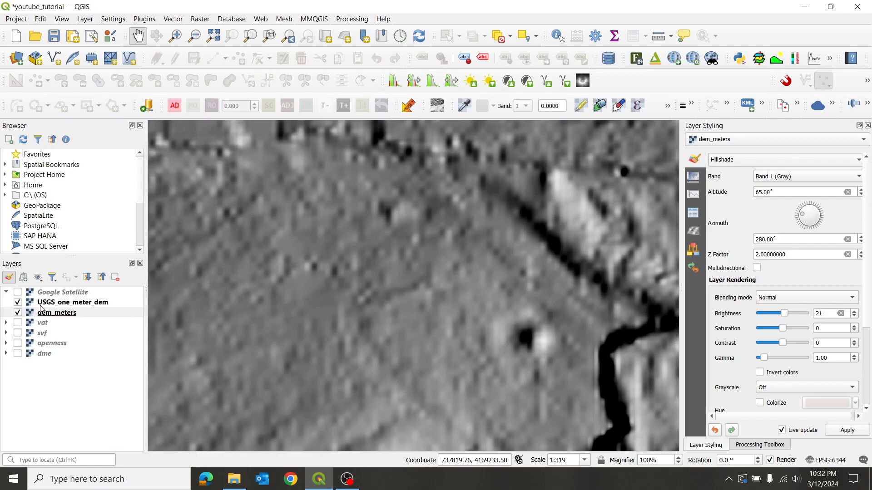
pyautogui.click(17, 302)
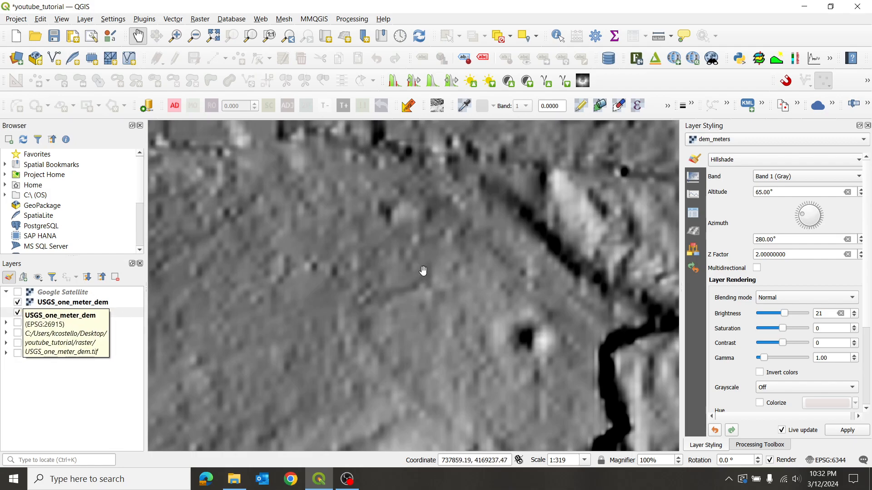
pyautogui.click(17, 302)
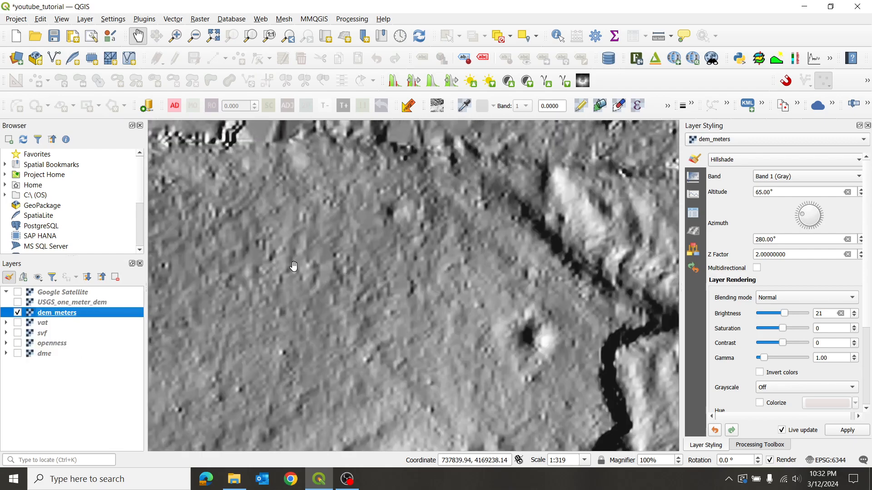
pyautogui.click(19, 302)
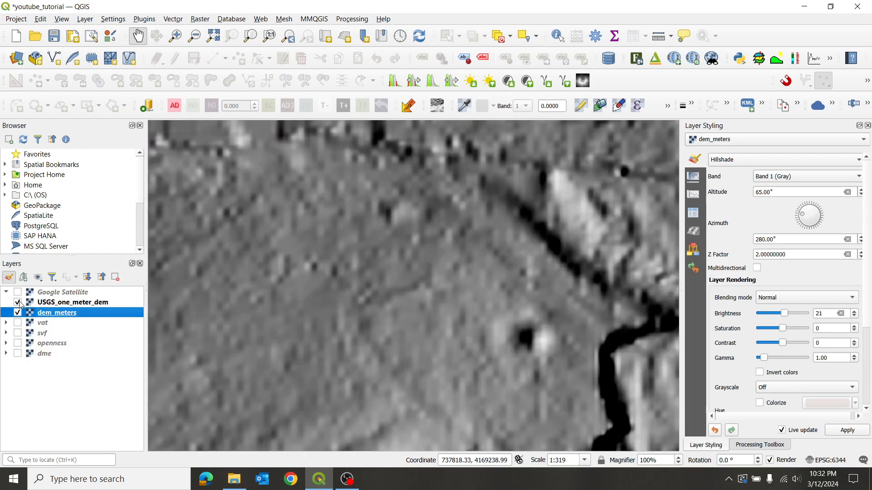
# Hide the USGS_one_meter_dem layer and examine the dem_meters hillshade along the river valley and the curved track to the north.
pyautogui.click(18, 303)
pyautogui.scroll(-3, 440, 267)
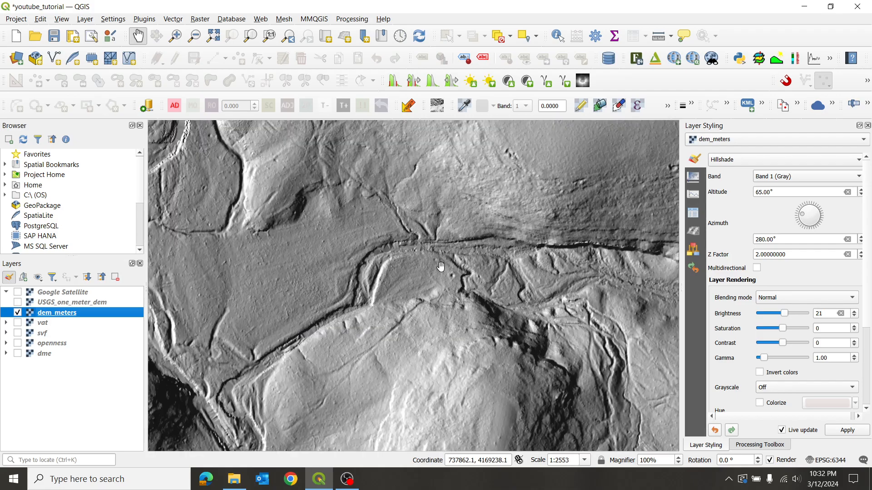
pyautogui.moveTo(306, 224); pyautogui.dragTo(360, 267)
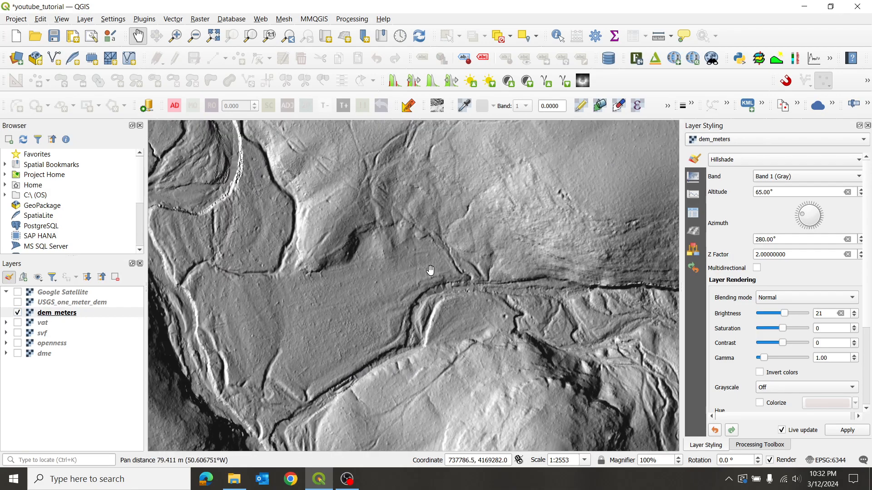
pyautogui.scroll(1, 428, 267)
pyautogui.scroll(-1, 389, 277)
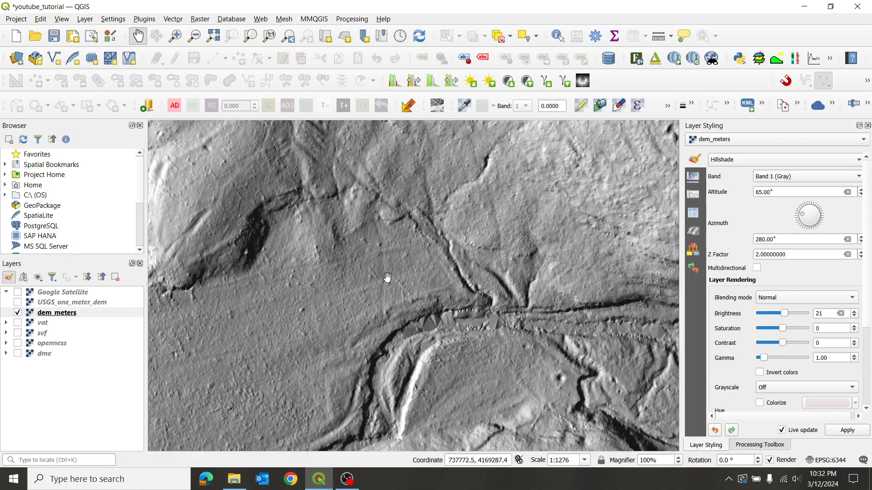
pyautogui.moveTo(315, 195); pyautogui.dragTo(408, 263)
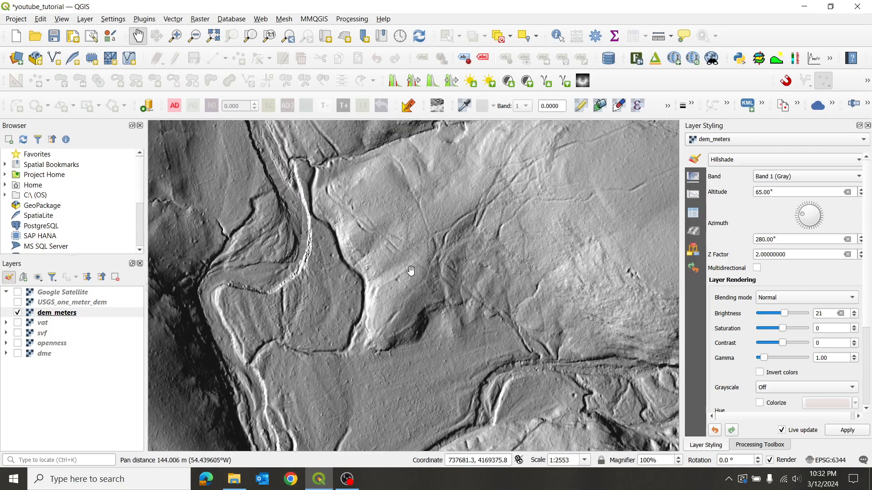
pyautogui.moveTo(286, 219); pyautogui.dragTo(372, 365)
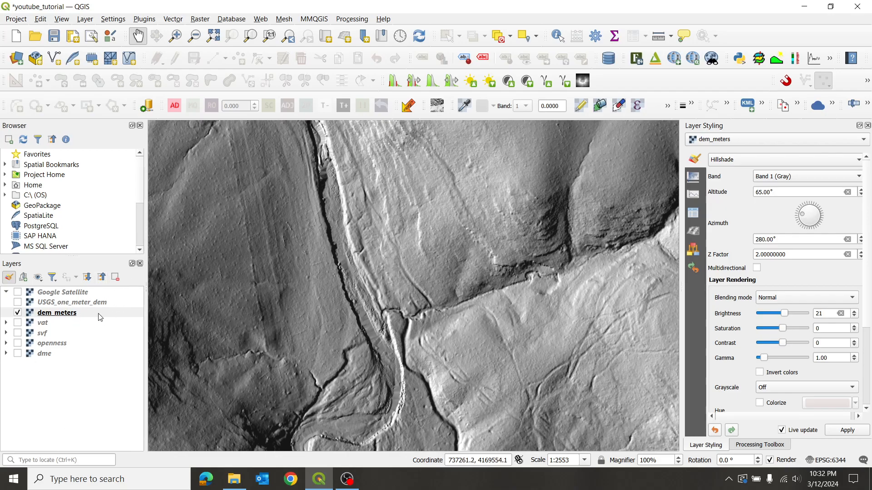
pyautogui.scroll(-2, 432, 274)
pyautogui.moveTo(394, 194); pyautogui.dragTo(430, 310)
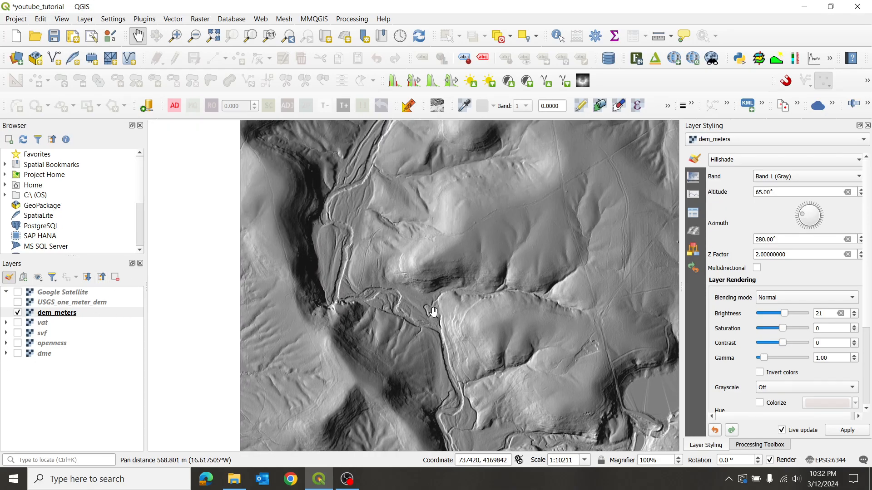
pyautogui.scroll(1, 355, 260)
pyautogui.scroll(2, 357, 251)
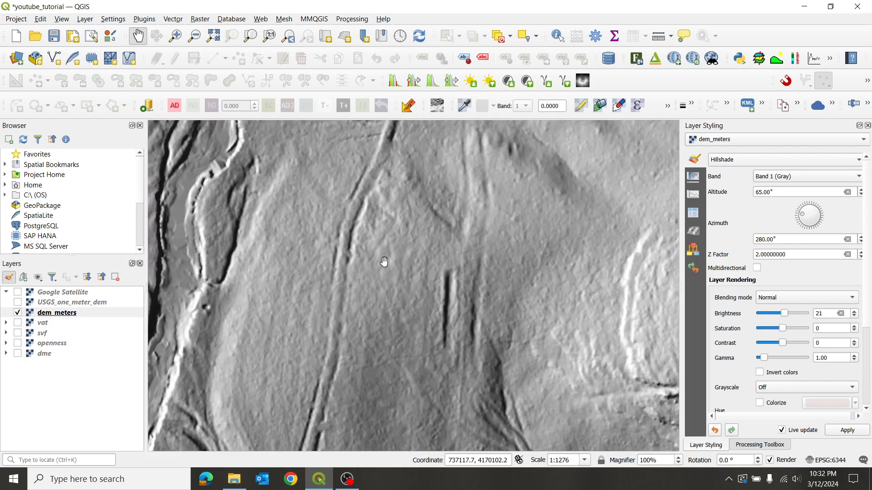
pyautogui.moveTo(434, 208); pyautogui.dragTo(353, 322)
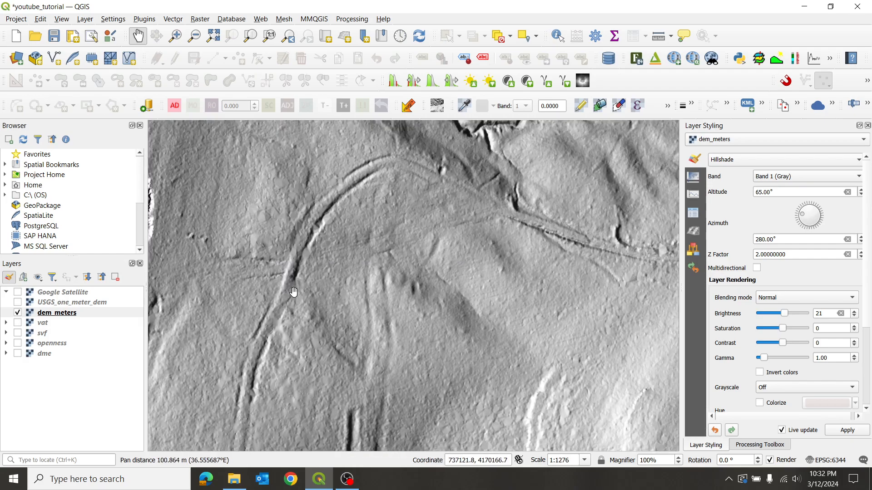
# Show the USGS_one_meter_dem layer together with dem_meters at the curved track.
pyautogui.click(20, 312)
pyautogui.click(18, 303)
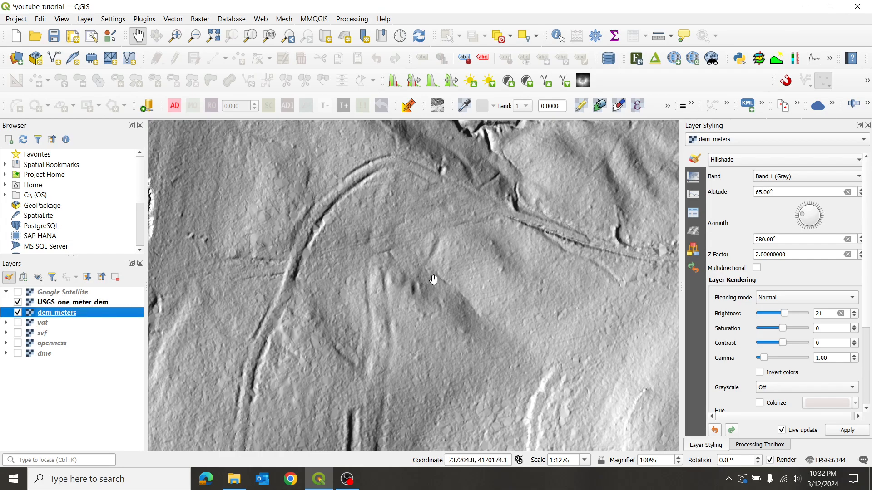